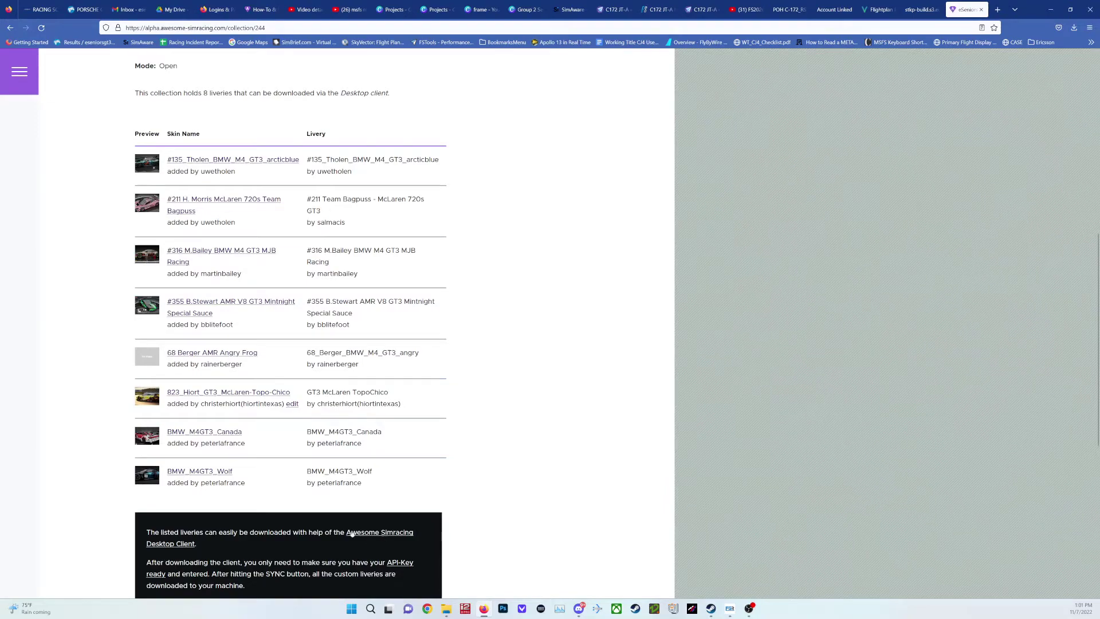
# Go to the account's own liveries and start adding a new custom ACC livery.
pyautogui.scroll(3, 479, 498)
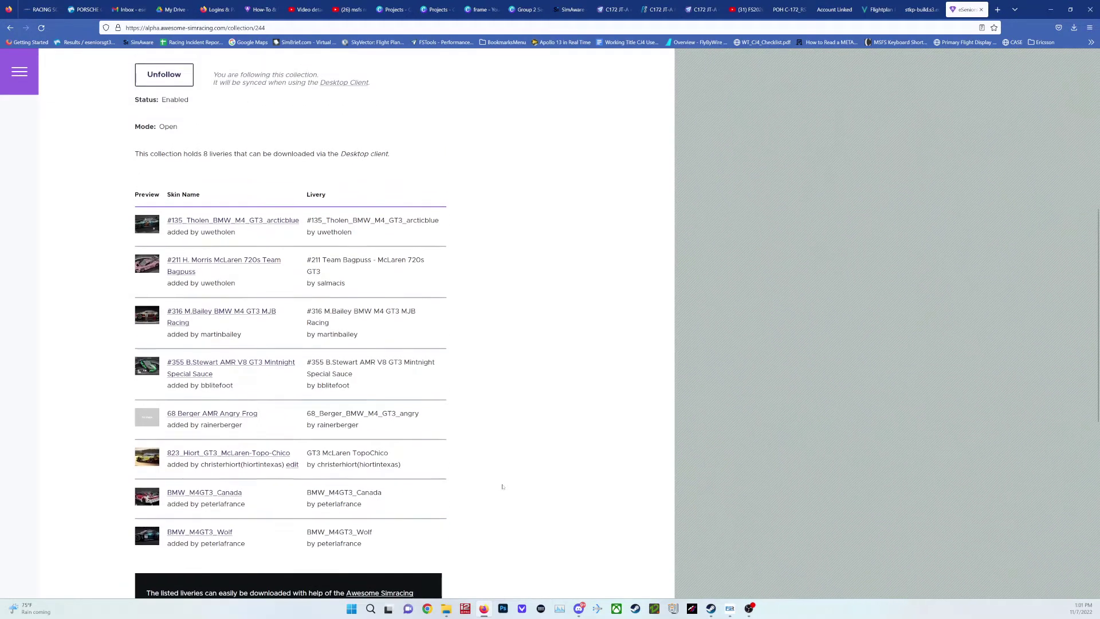
pyautogui.scroll(12, 502, 486)
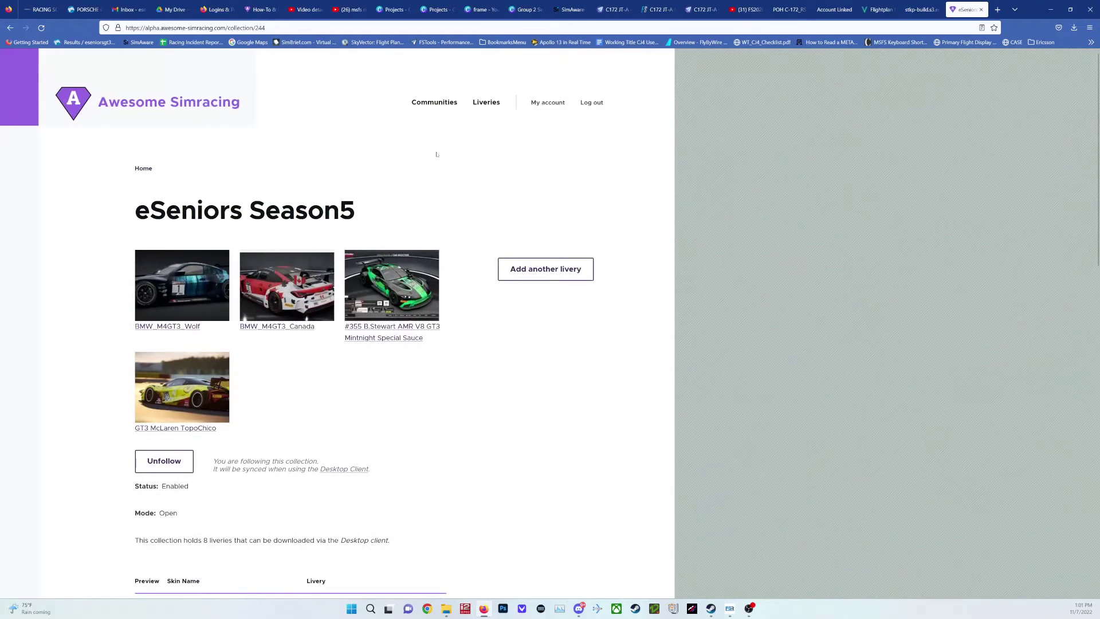
pyautogui.click(143, 168)
pyautogui.click(548, 102)
pyautogui.click(539, 334)
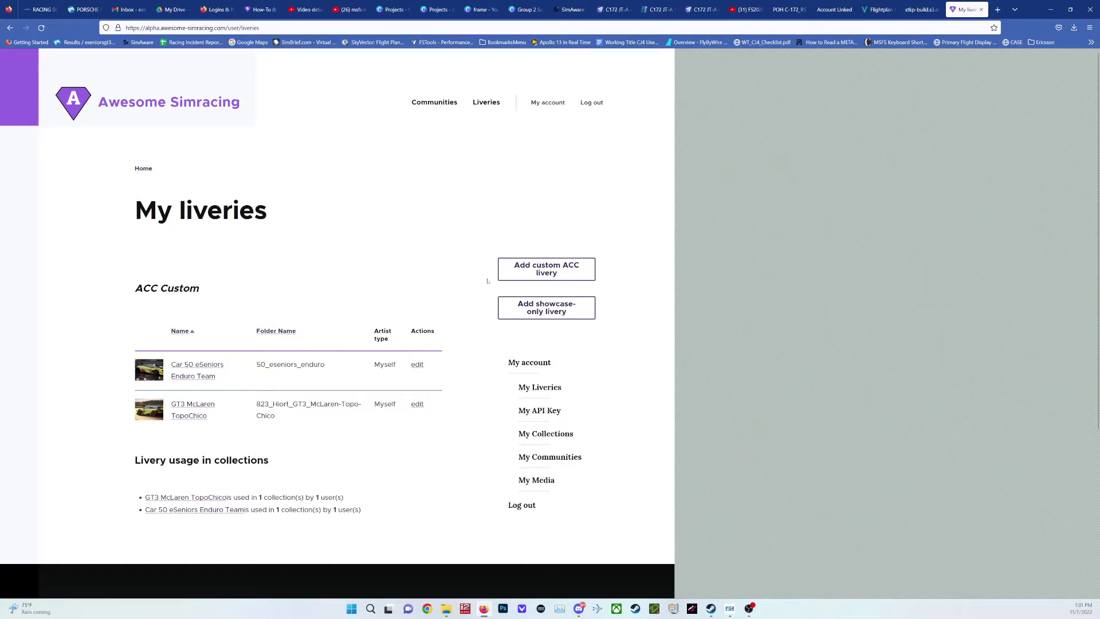
pyautogui.click(547, 273)
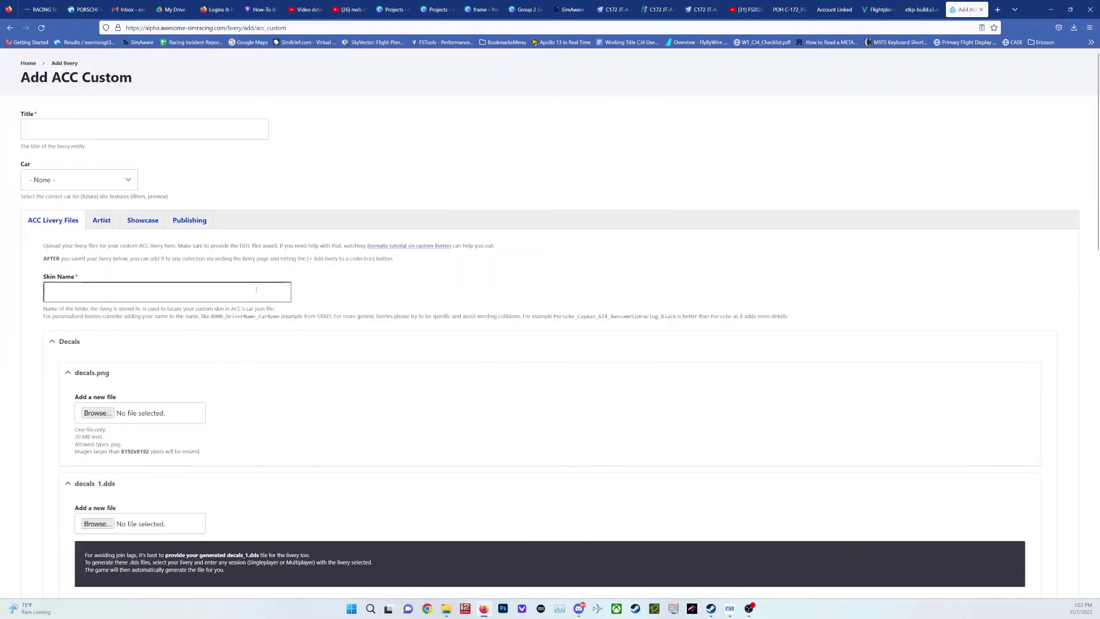
# Title the new livery "McLaren Vodaphone".
pyautogui.click(92, 136)
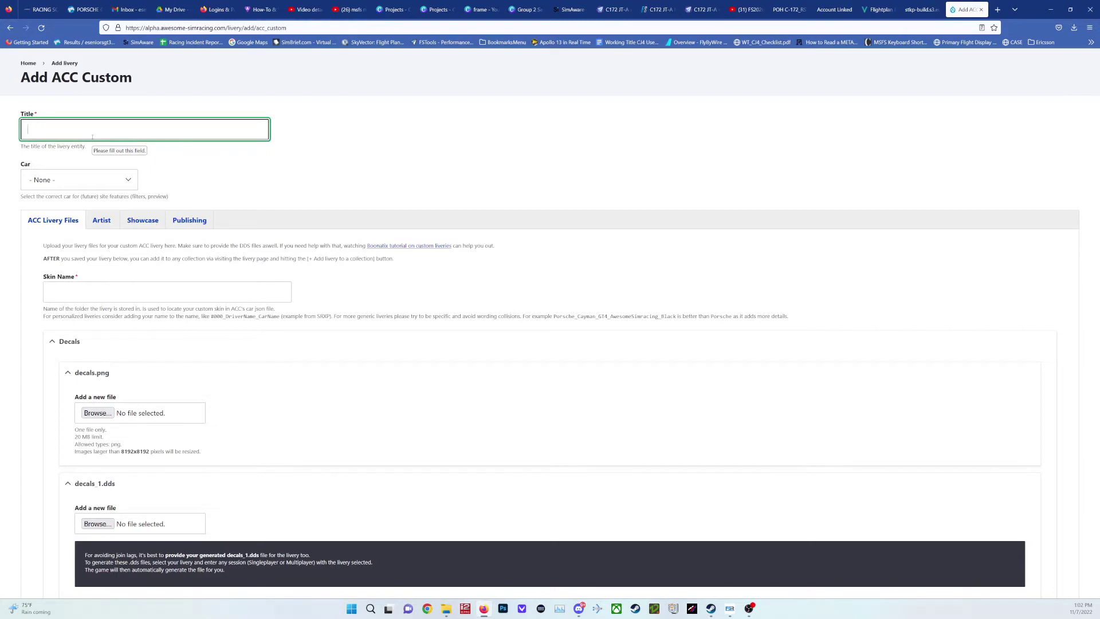
pyautogui.click(92, 136)
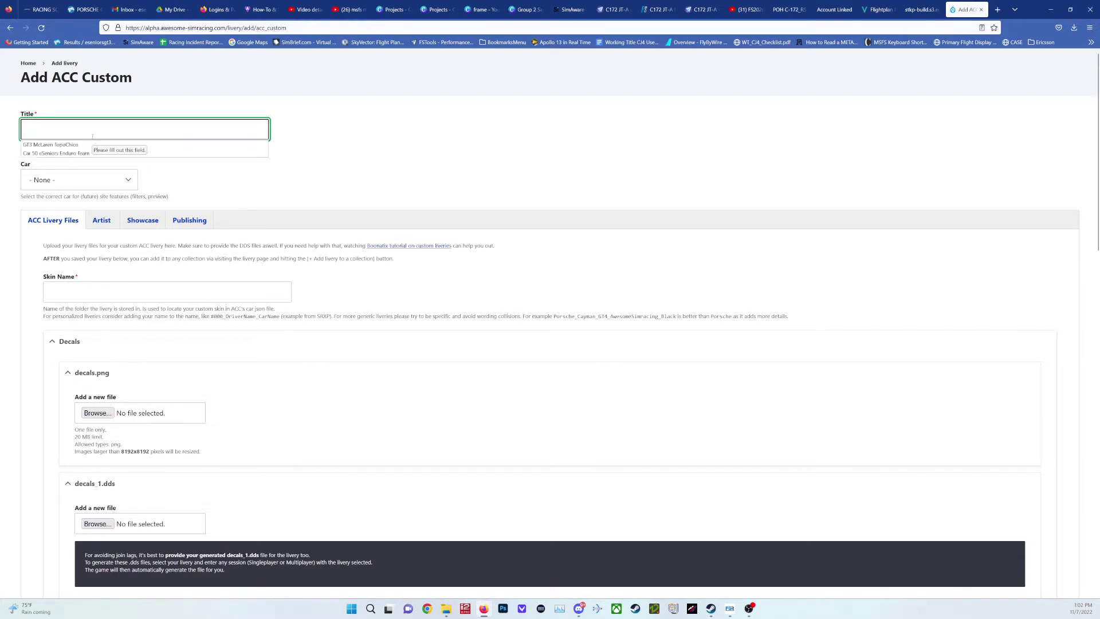
pyautogui.click(102, 133)
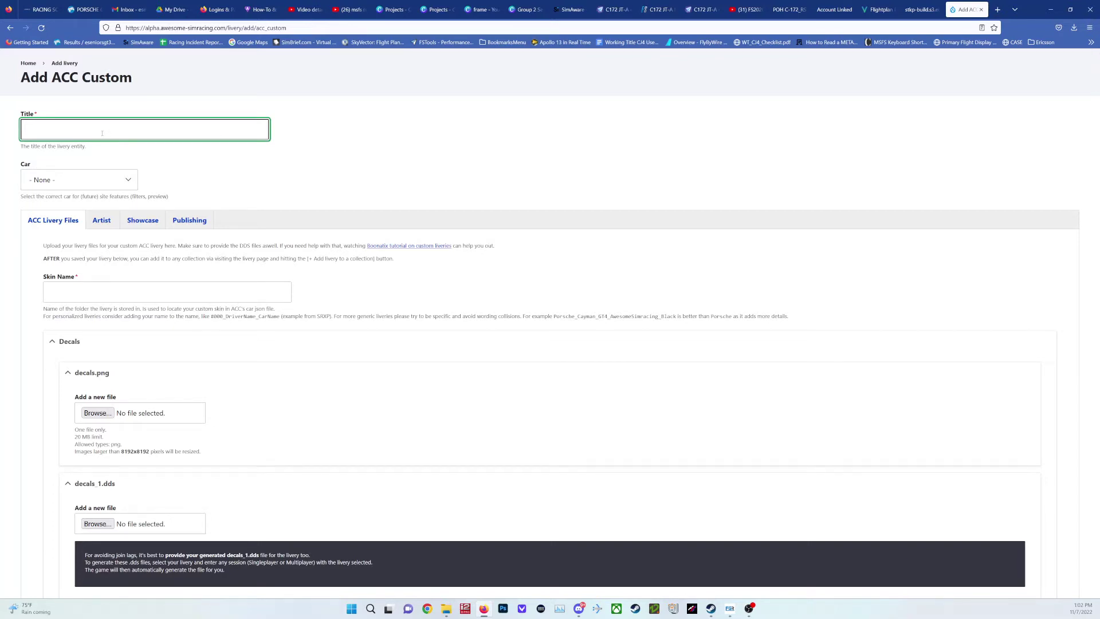
pyautogui.write('McLaren Vodaphone')
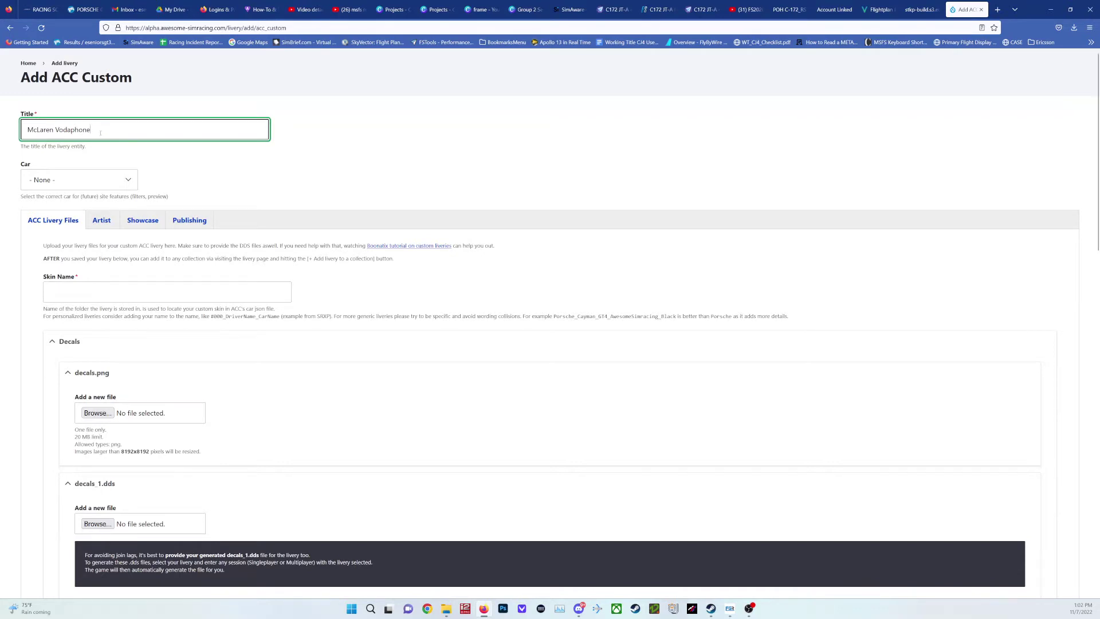
# Set the livery's car to Mclaren 720s GT3.
pyautogui.click(123, 183)
pyautogui.scroll(-5, 91, 264)
pyautogui.scroll(3, 93, 273)
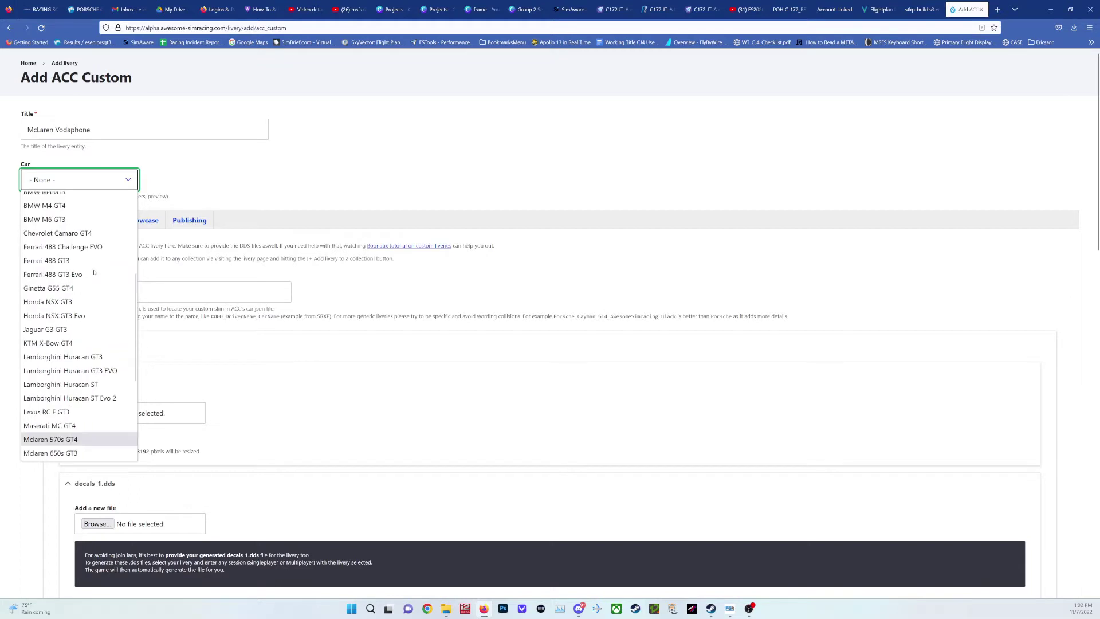
pyautogui.scroll(-3, 89, 283)
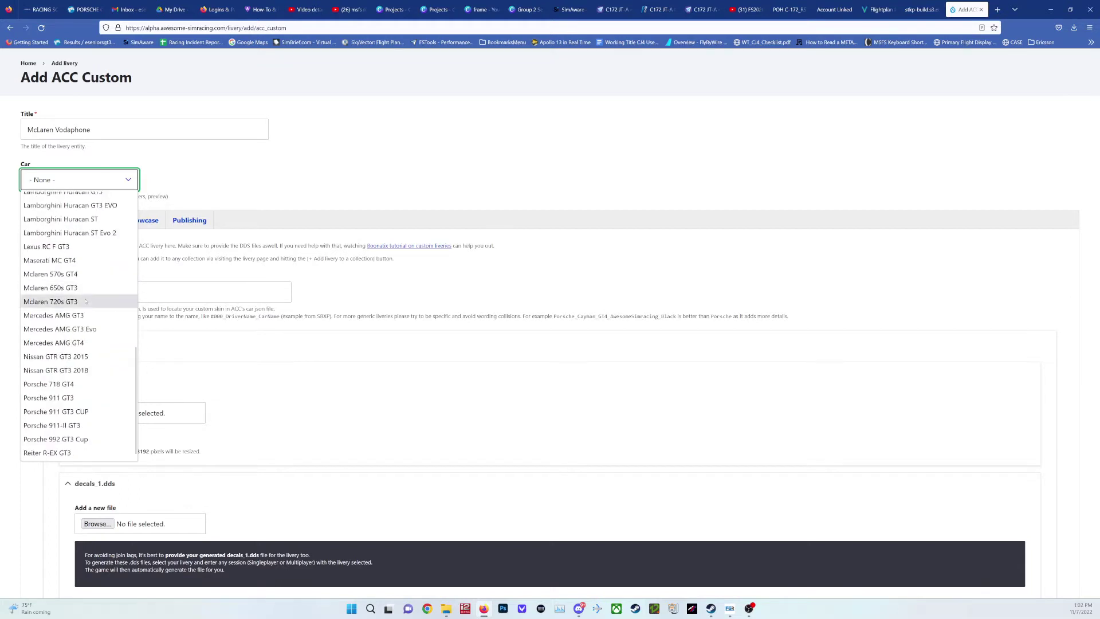
pyautogui.click(87, 301)
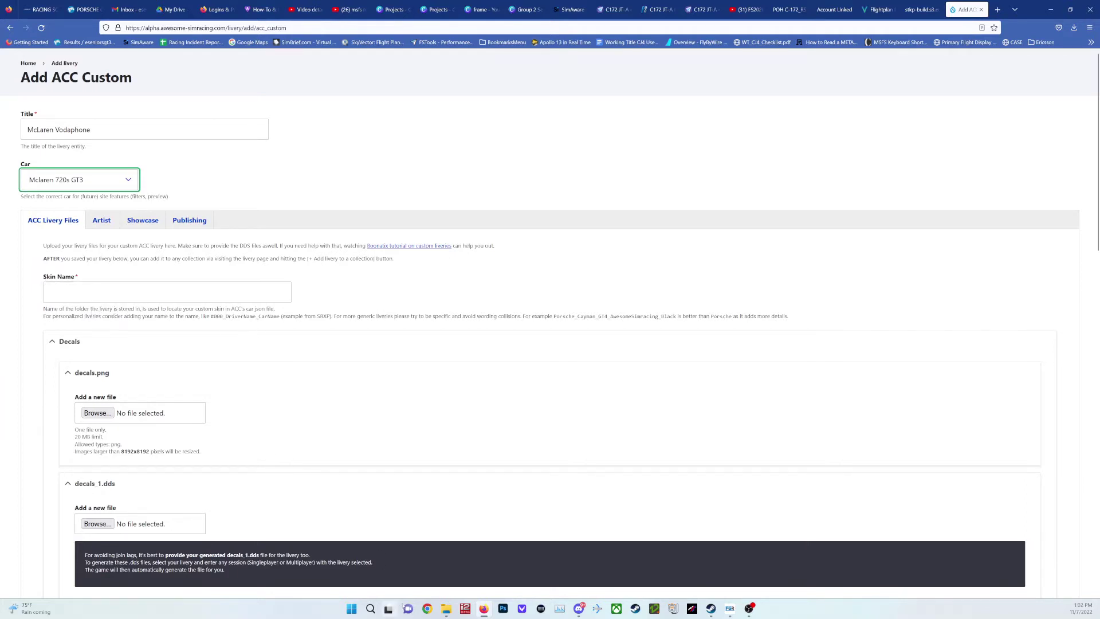
# Switch to File Explorer and open the Liveries folder inside Documents, Assetto Corsa Competizione, Customs.
pyautogui.click(452, 608)
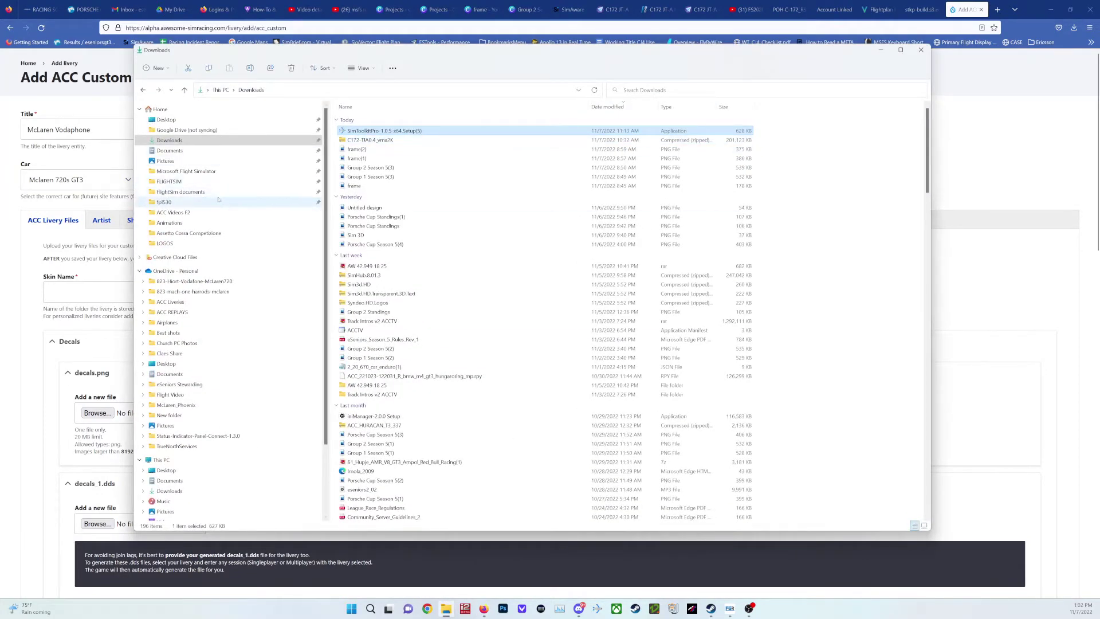
pyautogui.click(189, 232)
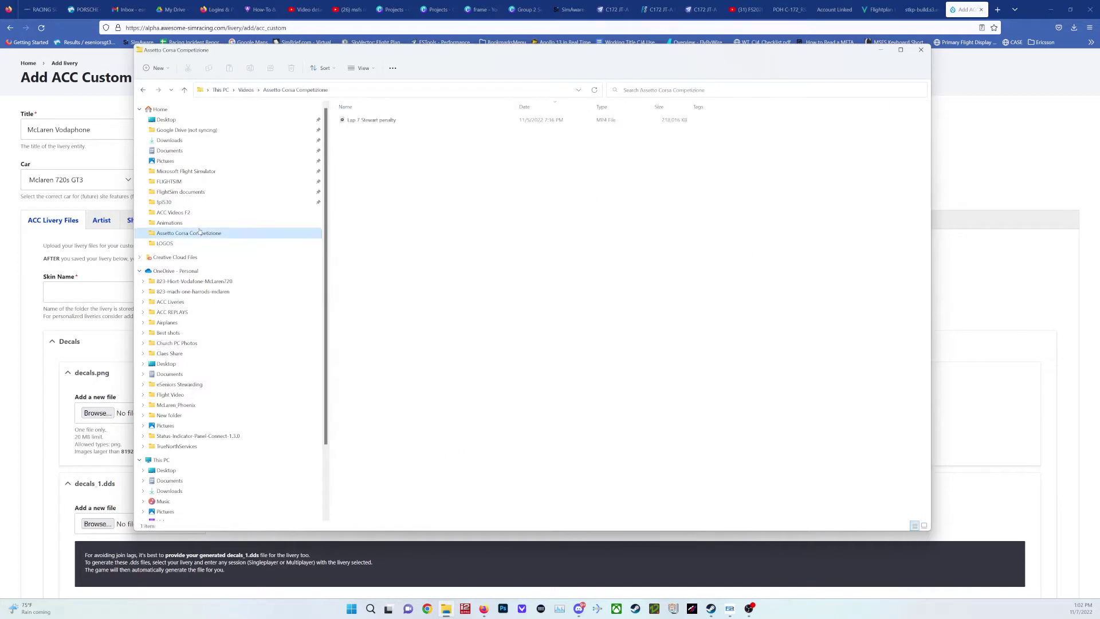
pyautogui.scroll(-2, 241, 354)
pyautogui.scroll(2, 241, 354)
pyautogui.click(259, 425)
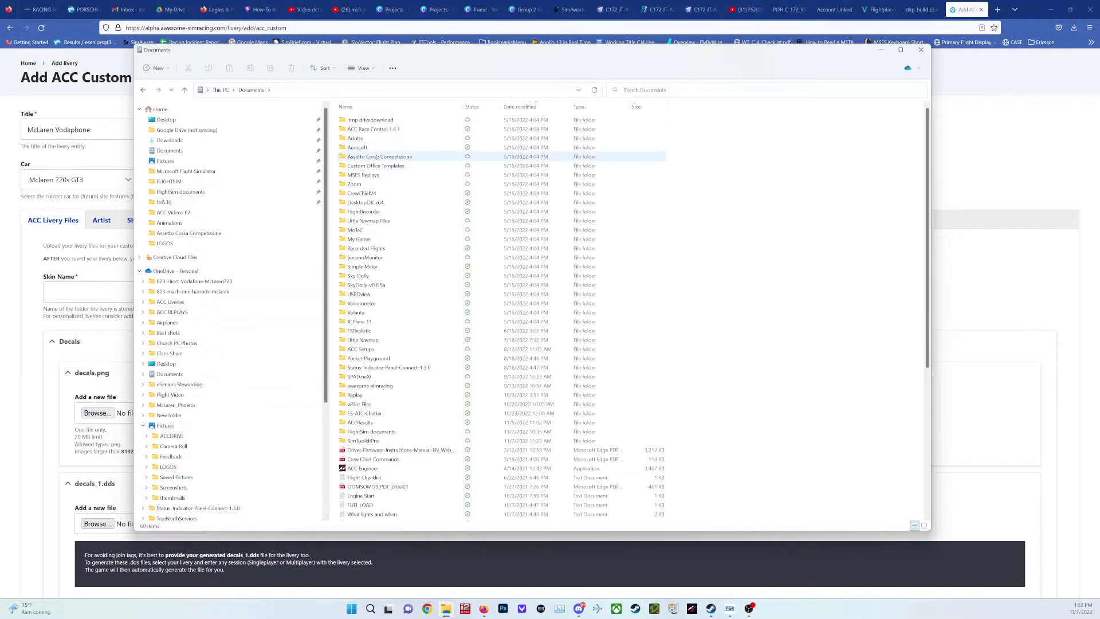
pyautogui.doubleClick(379, 156)
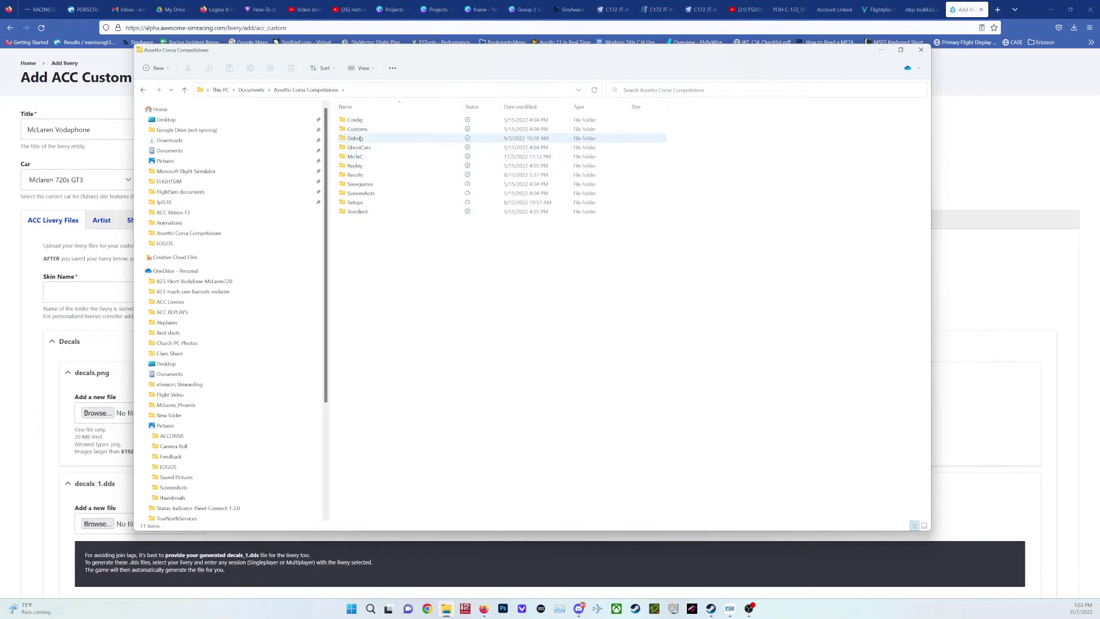
pyautogui.click(361, 130)
pyautogui.doubleClick(362, 130)
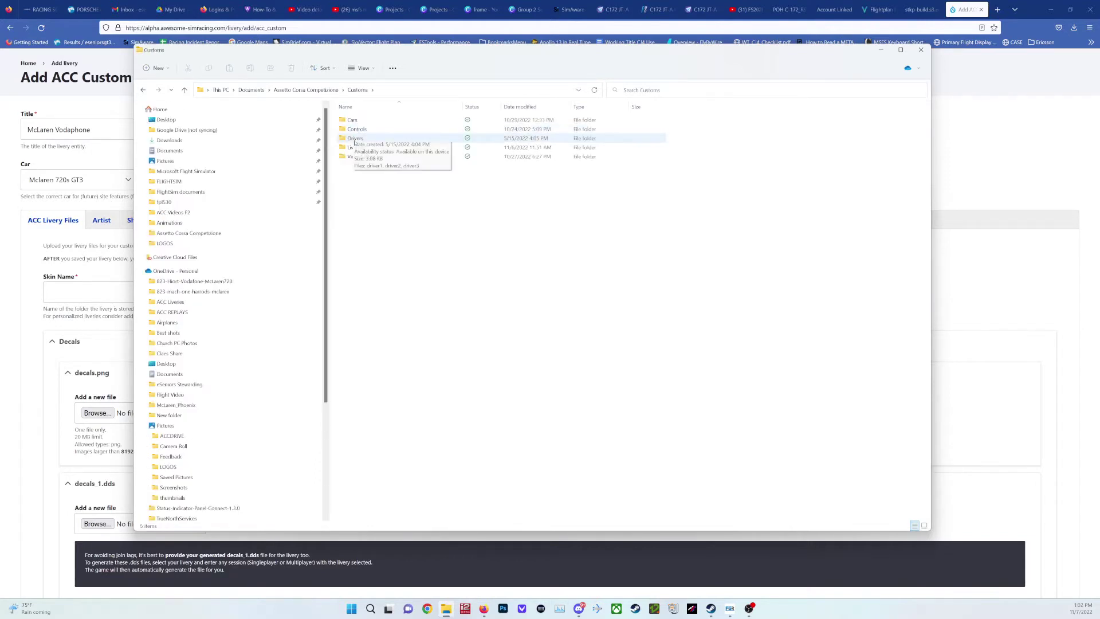
pyautogui.click(359, 147)
pyautogui.doubleClick(358, 148)
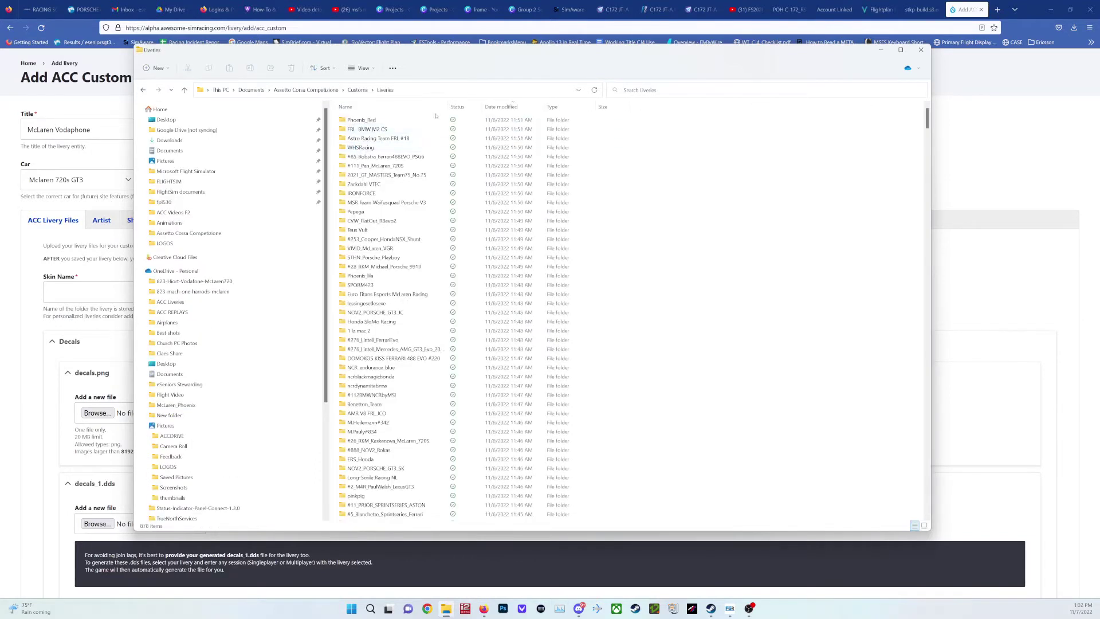
# Sort the livery folders by name and select the 823 Vodafone McLaren720 folder.
pyautogui.click(648, 90)
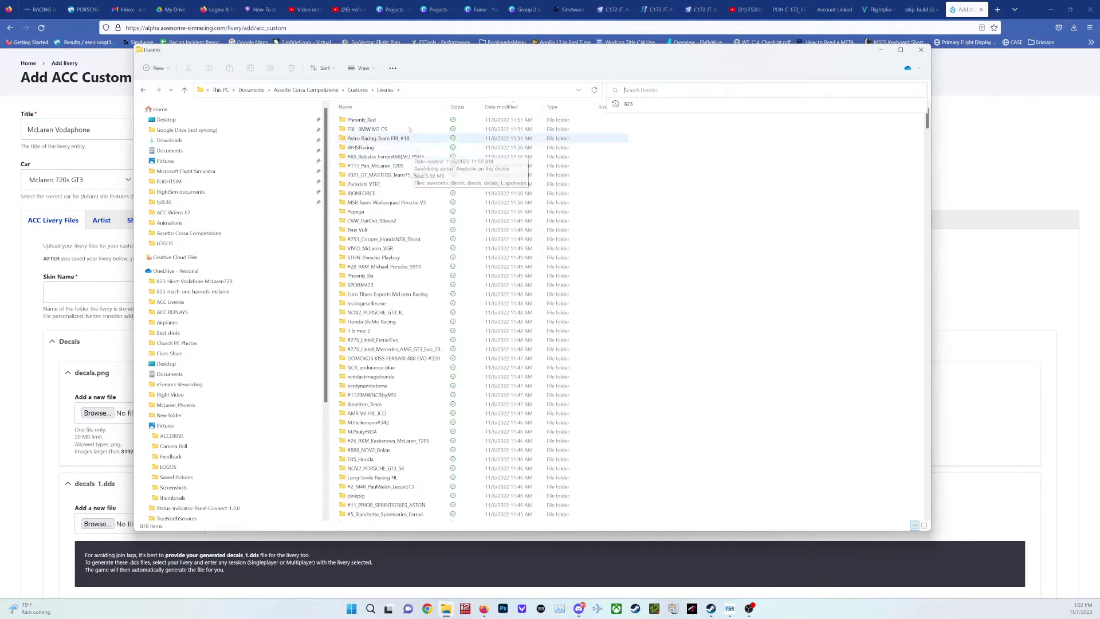
pyautogui.click(391, 106)
pyautogui.scroll(-15, 391, 169)
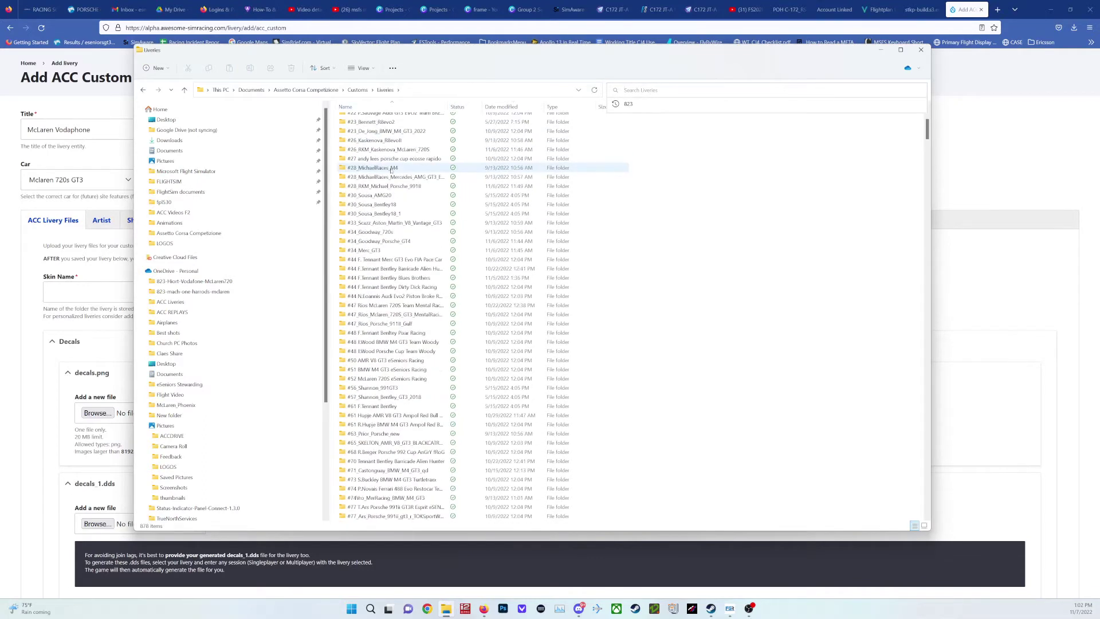
pyautogui.scroll(-20, 391, 172)
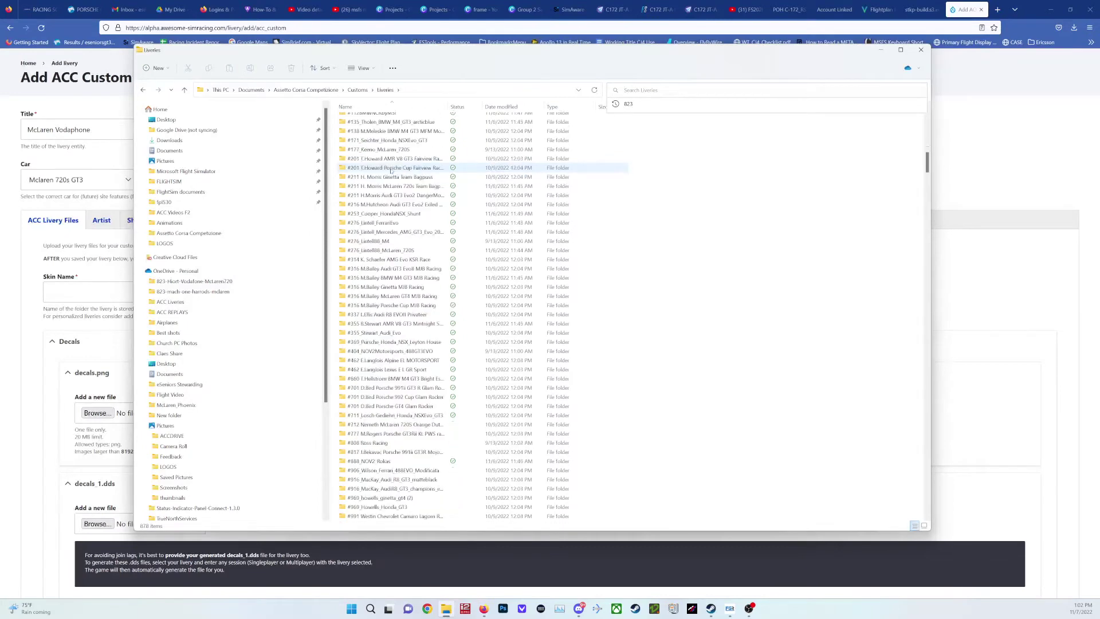
pyautogui.scroll(-13, 391, 169)
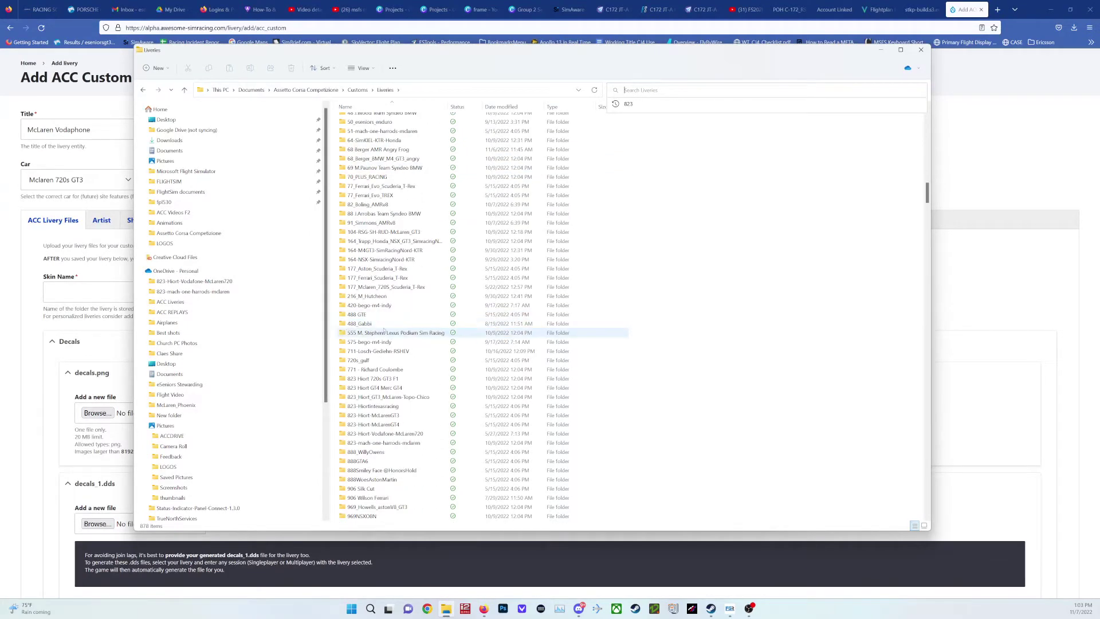
pyautogui.scroll(-1, 378, 361)
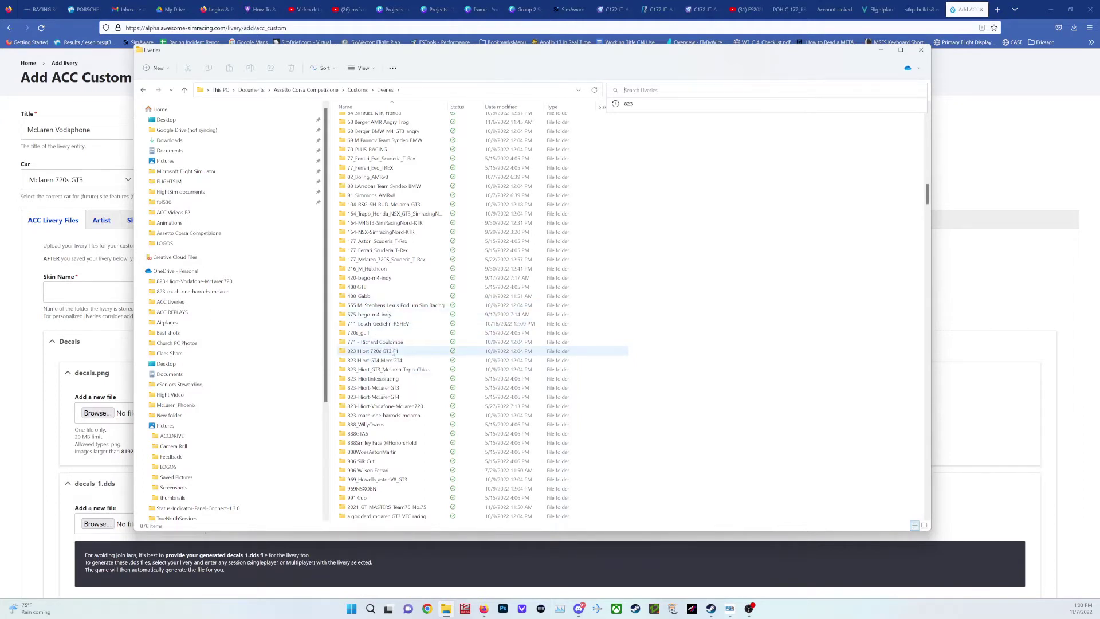
pyautogui.click(396, 407)
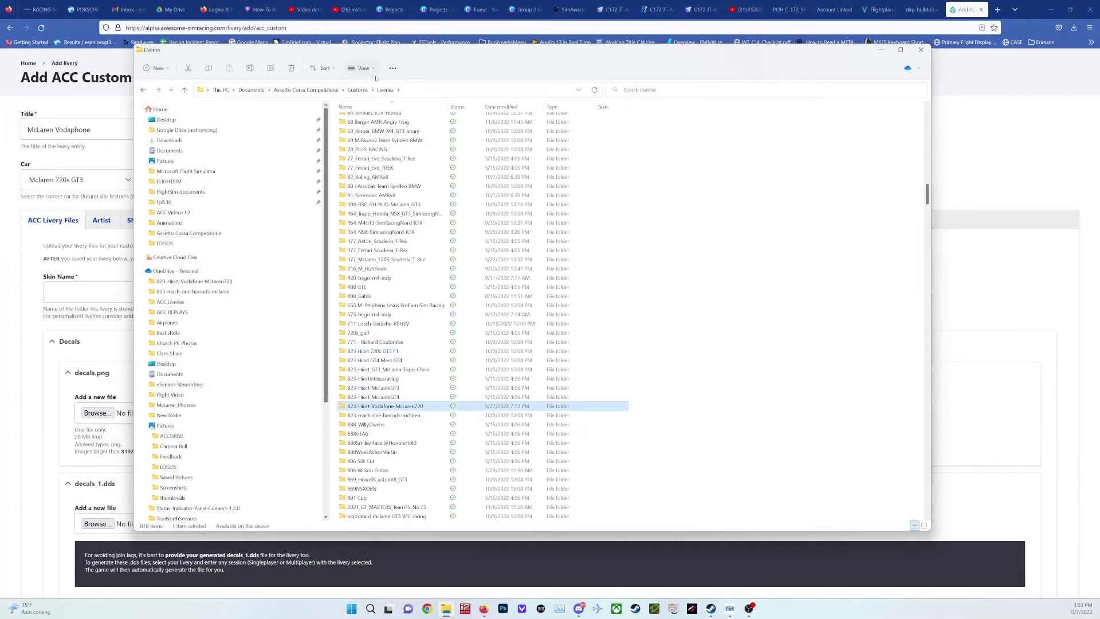
# Copy the selected Vodafone McLaren720 folder's name and paste it as the skin name in the browser's livery form.
pyautogui.moveTo(516, 50); pyautogui.dragTo(627, 69)
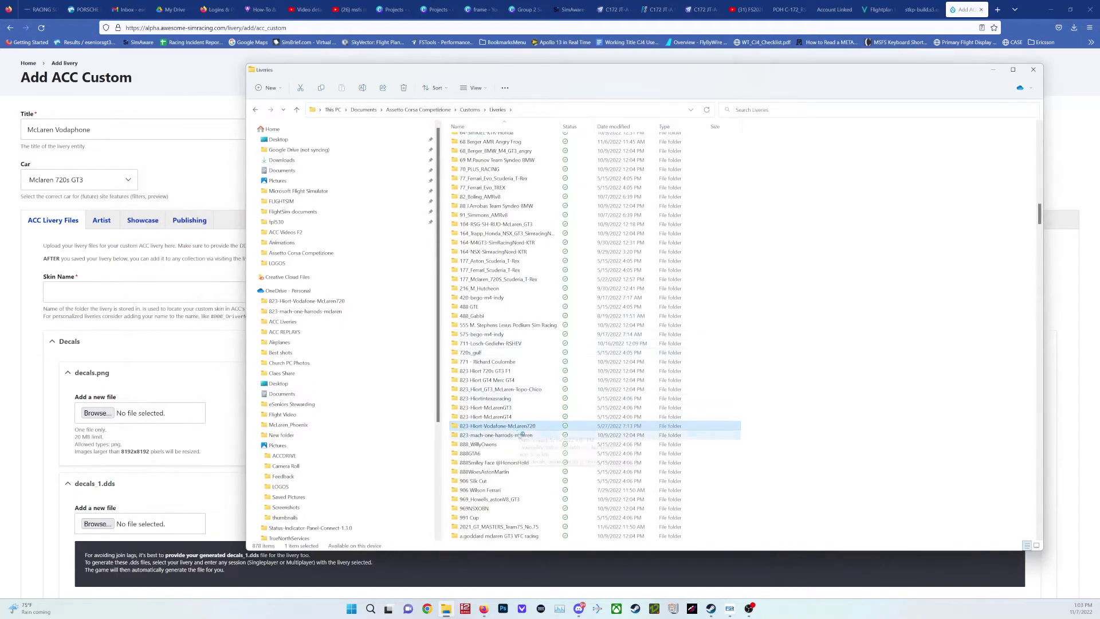
pyautogui.click(520, 428)
pyautogui.hotkey('ctrl', 'c')
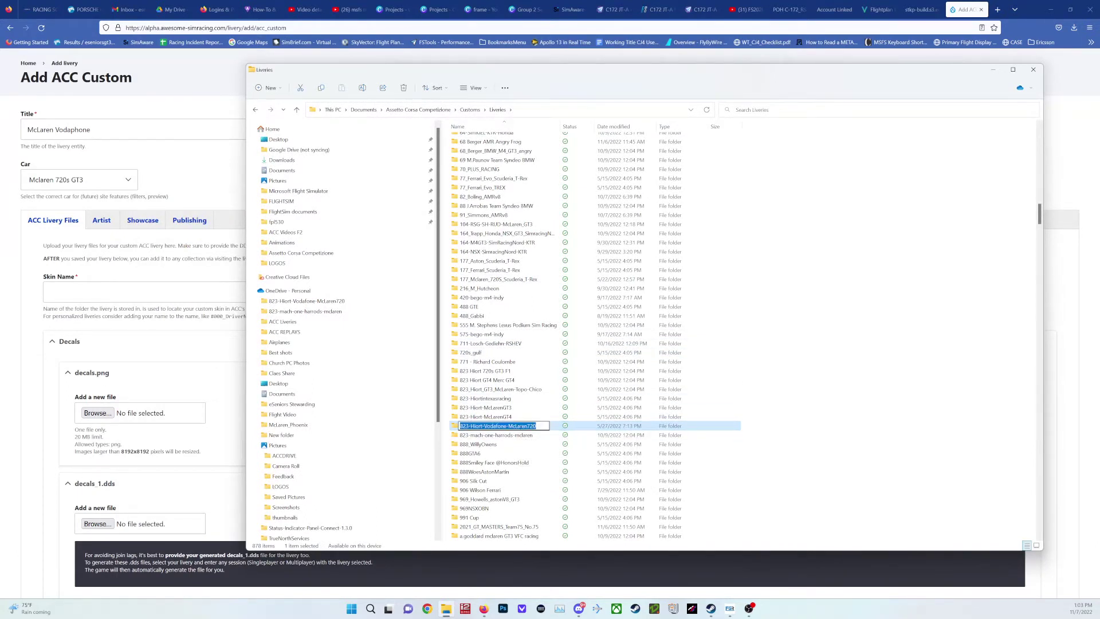
pyautogui.click(180, 296)
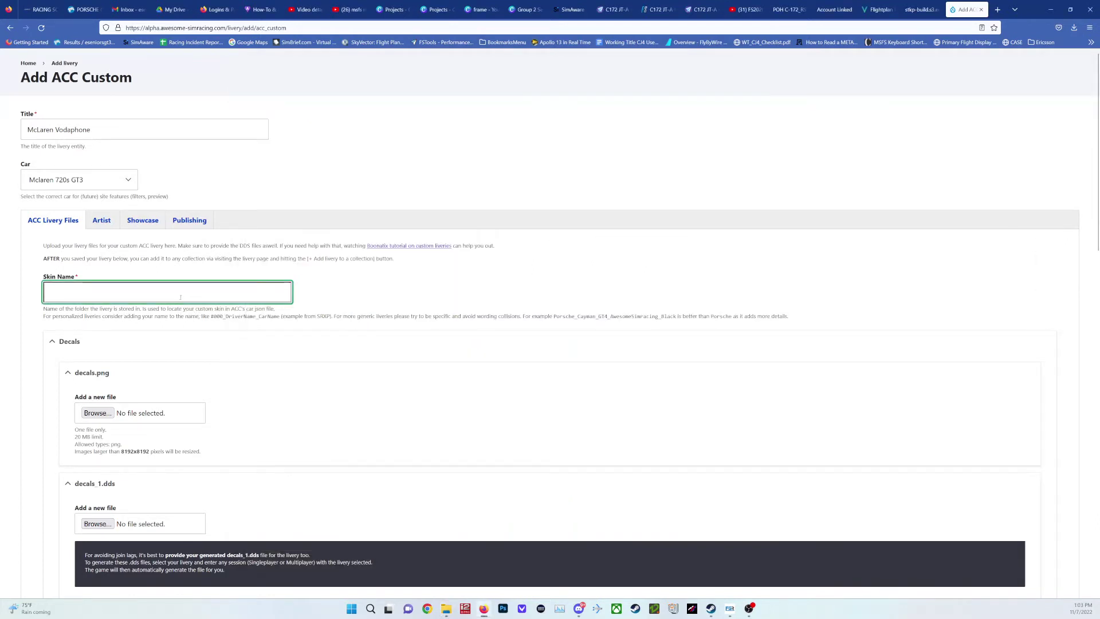
pyautogui.hotkey('ctrl', 'v')
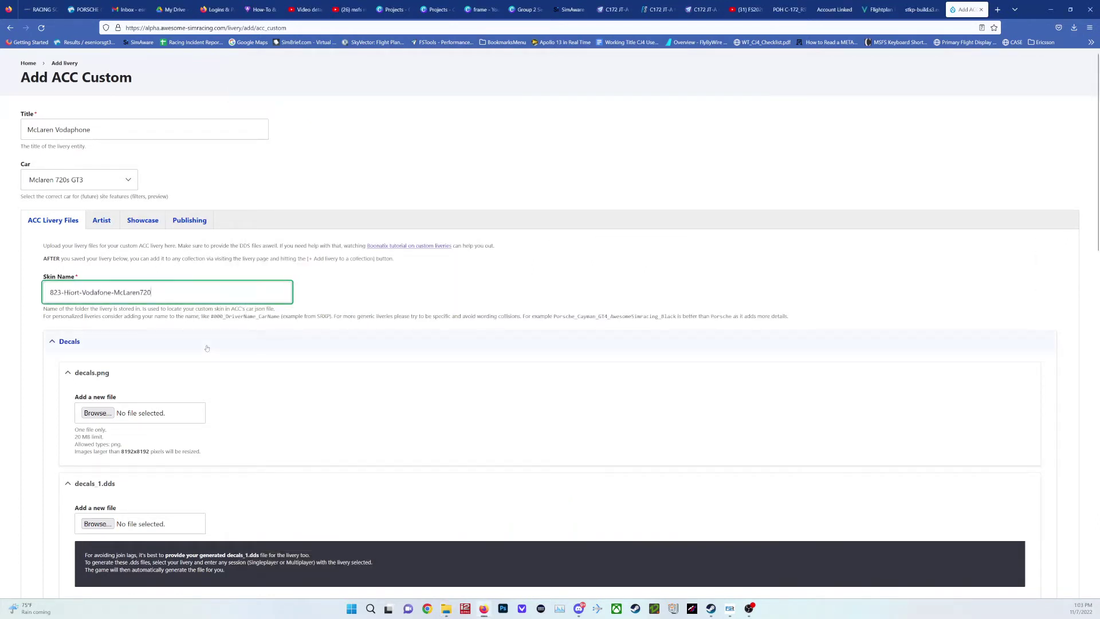
# Start choosing a file for decals.png and open the Liveries folder inside Documents, Assetto Corsa Competizione, Customs.
pyautogui.scroll(-3, 190, 352)
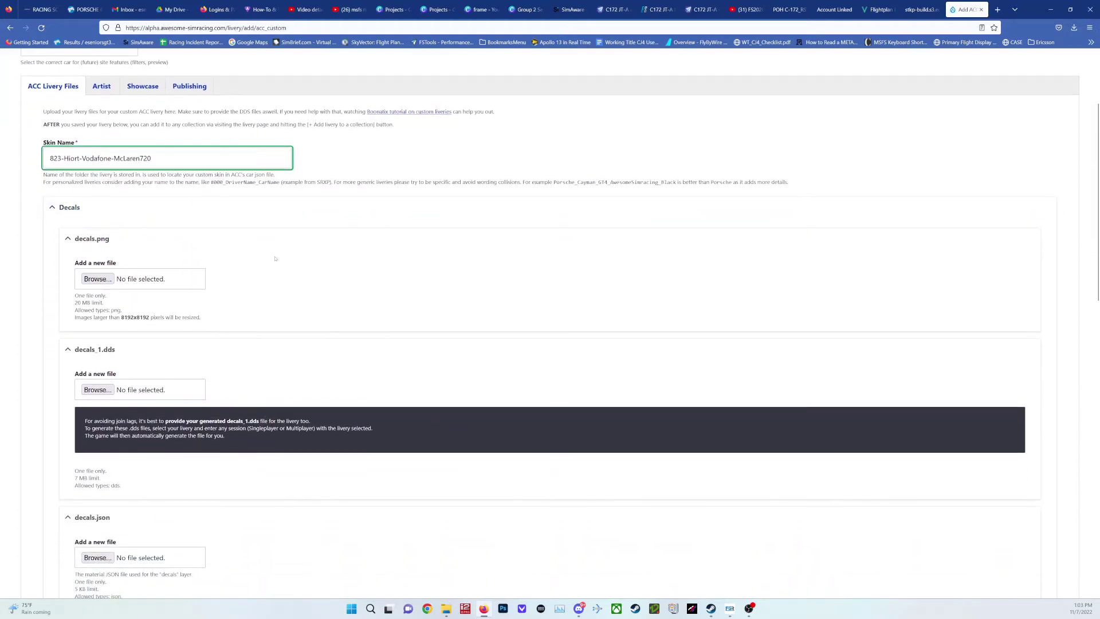
pyautogui.click(96, 279)
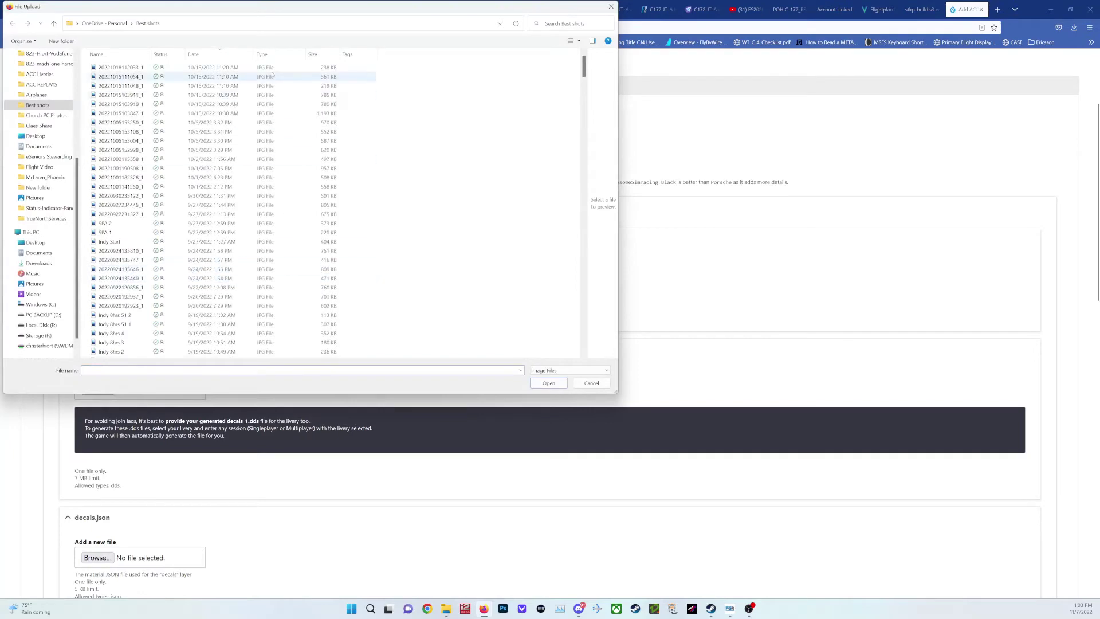
pyautogui.moveTo(208, 10); pyautogui.dragTo(446, 74)
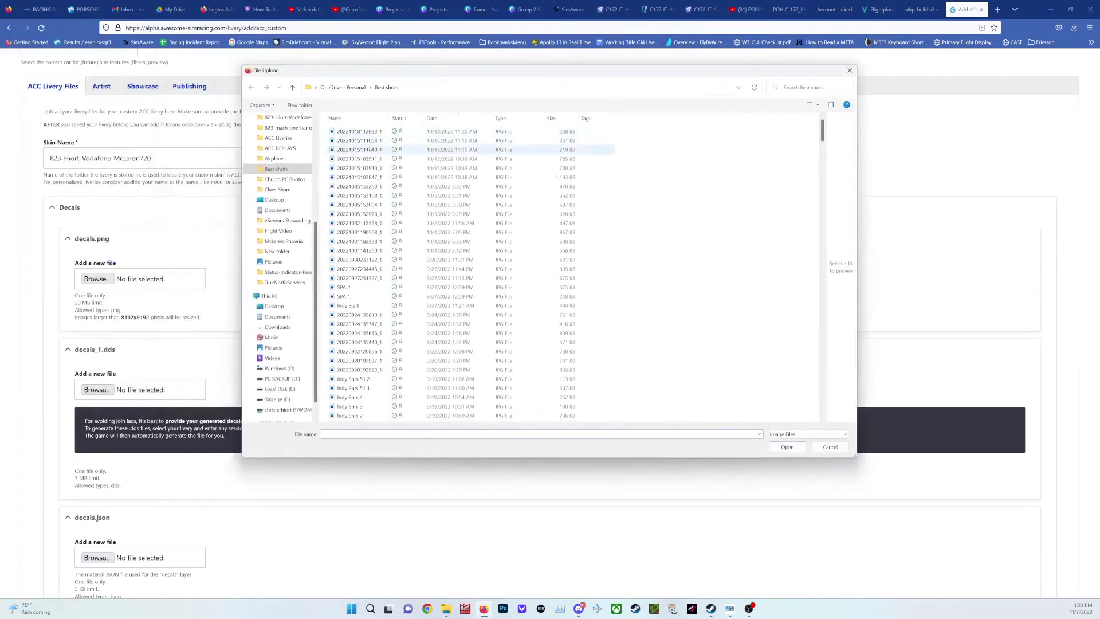
pyautogui.moveTo(320, 192); pyautogui.dragTo(449, 204)
pyautogui.scroll(2, 388, 216)
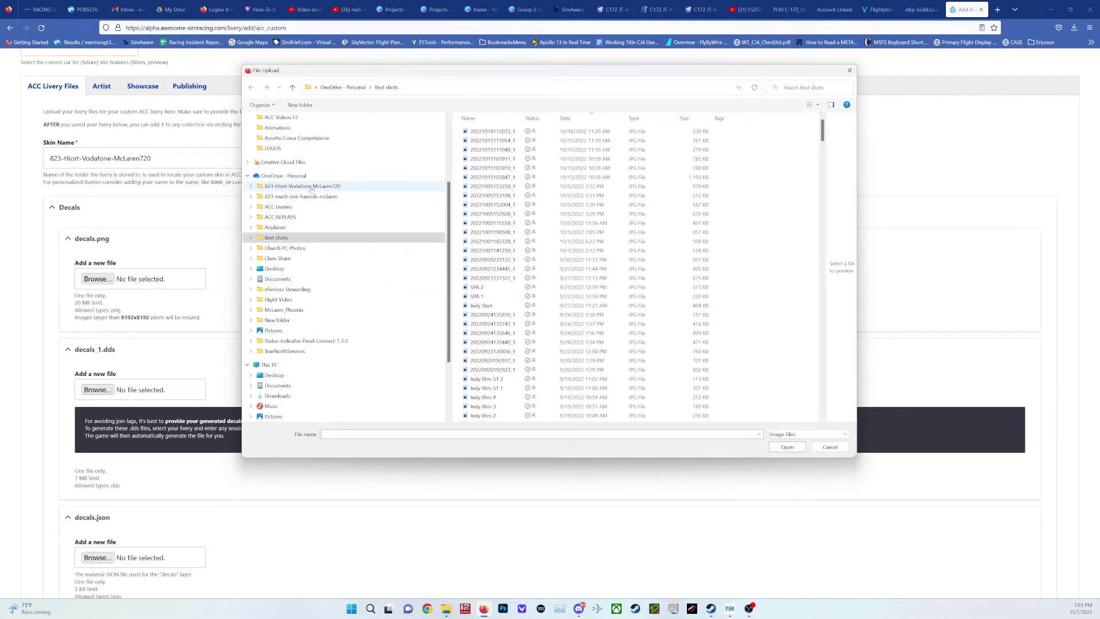
pyautogui.scroll(1, 346, 221)
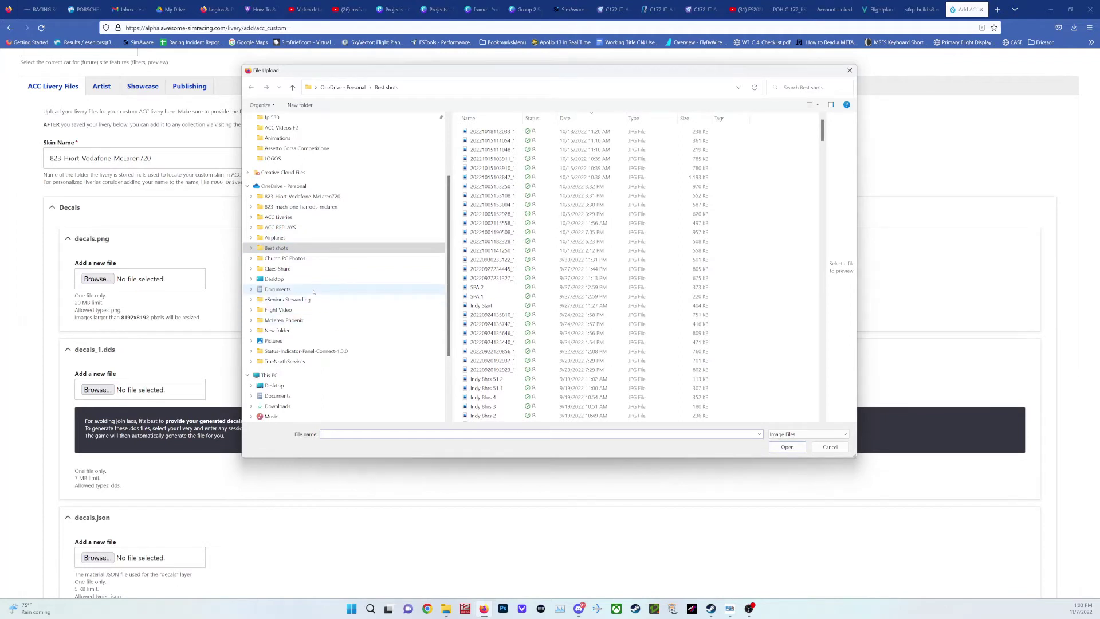
pyautogui.click(277, 289)
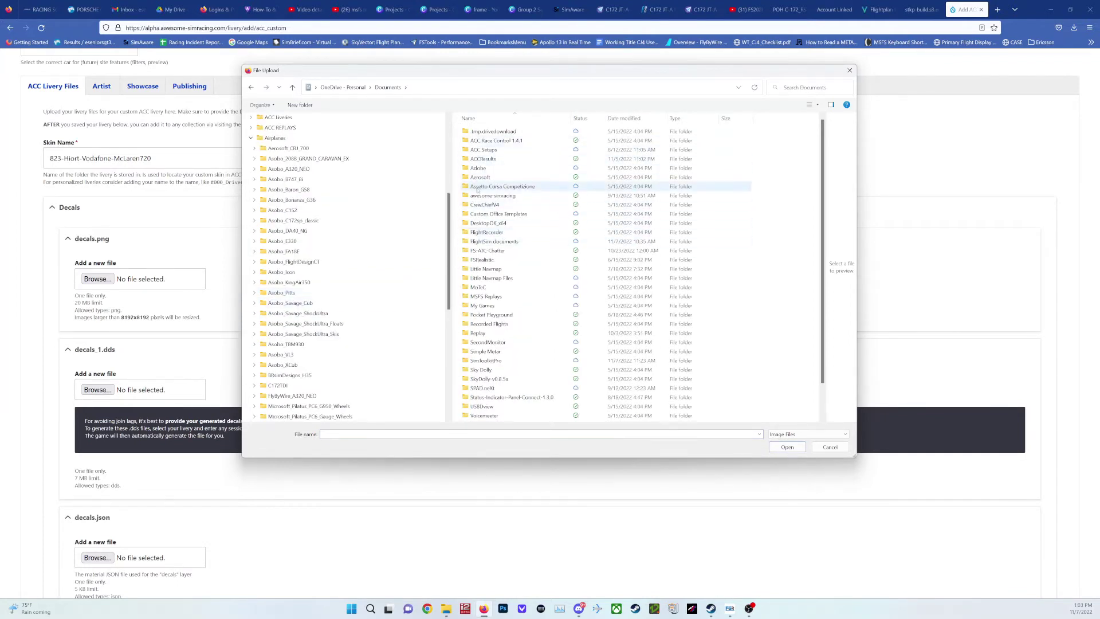
pyautogui.doubleClick(477, 187)
pyautogui.doubleClick(481, 141)
pyautogui.doubleClick(480, 159)
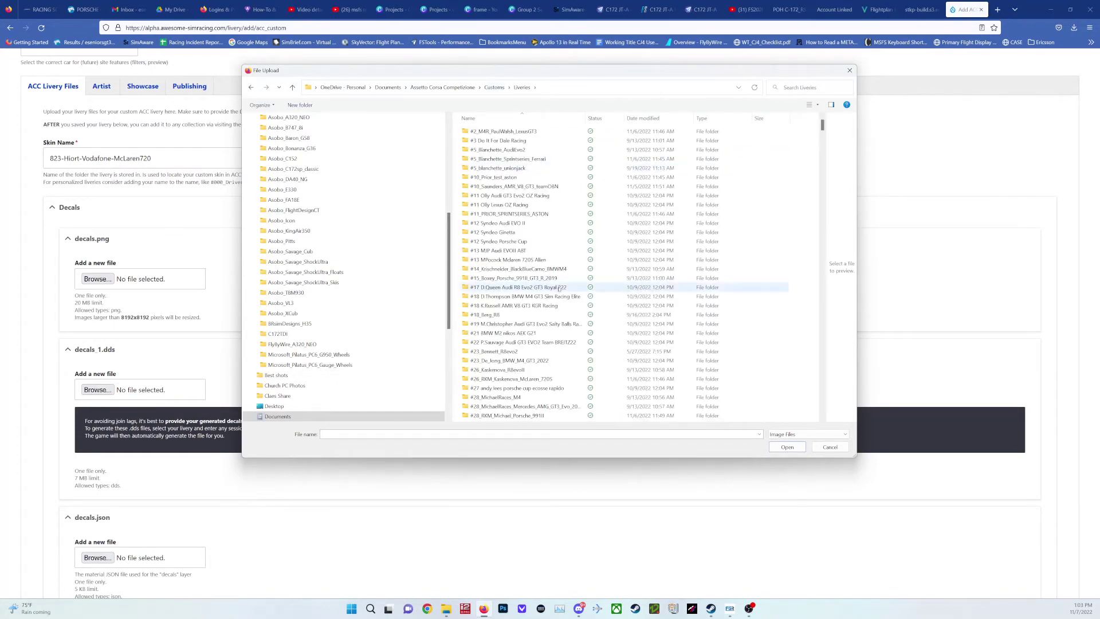
# Open the 823 Vodafone McLaren720 livery folder and upload its decals image as decals.png.
pyautogui.scroll(-12, 550, 298)
pyautogui.scroll(-12, 552, 301)
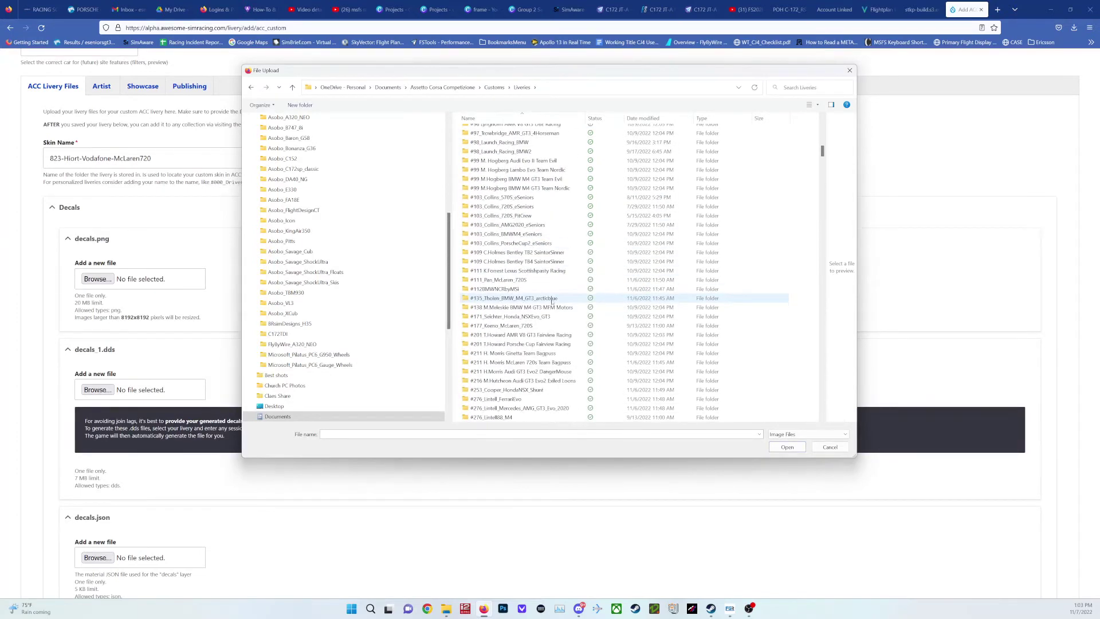
pyautogui.scroll(5, 551, 303)
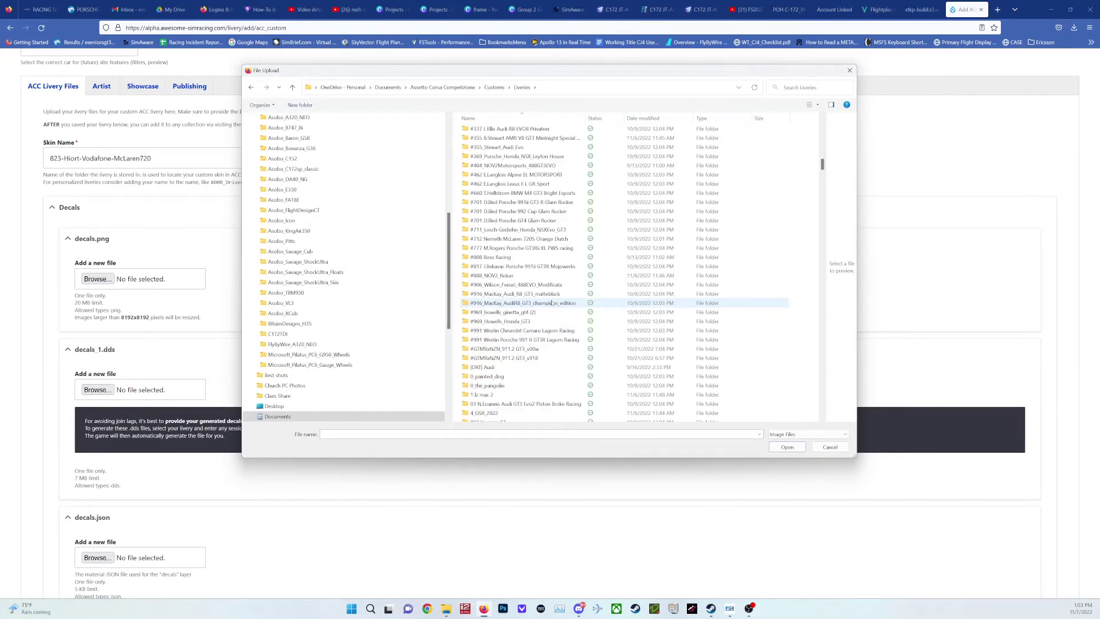
pyautogui.scroll(-8, 552, 304)
pyautogui.scroll(-12, 551, 302)
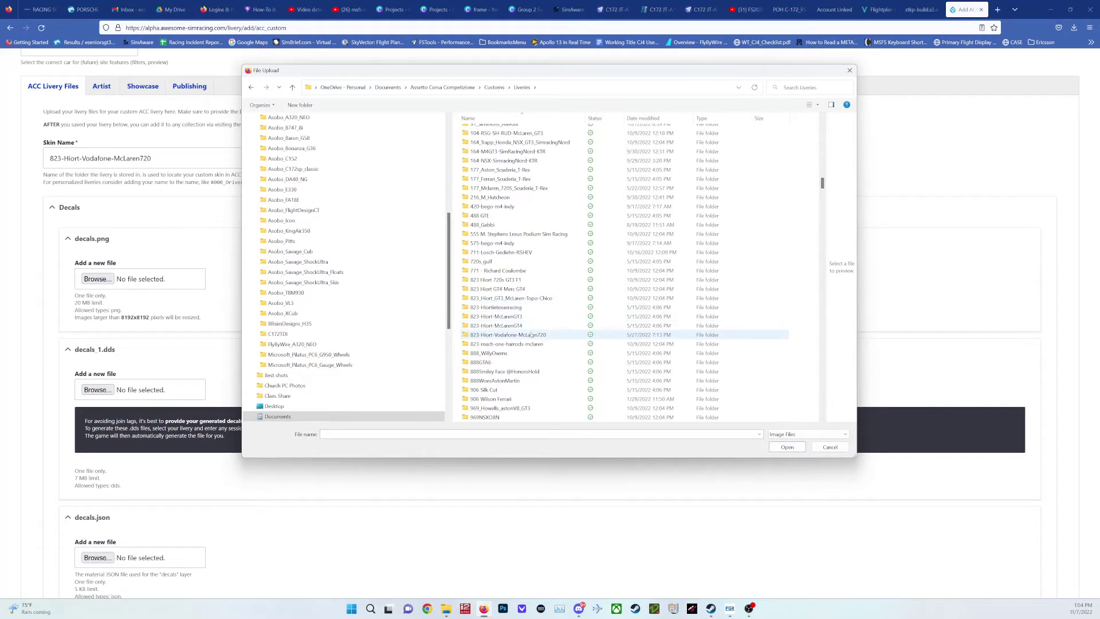
pyautogui.doubleClick(531, 335)
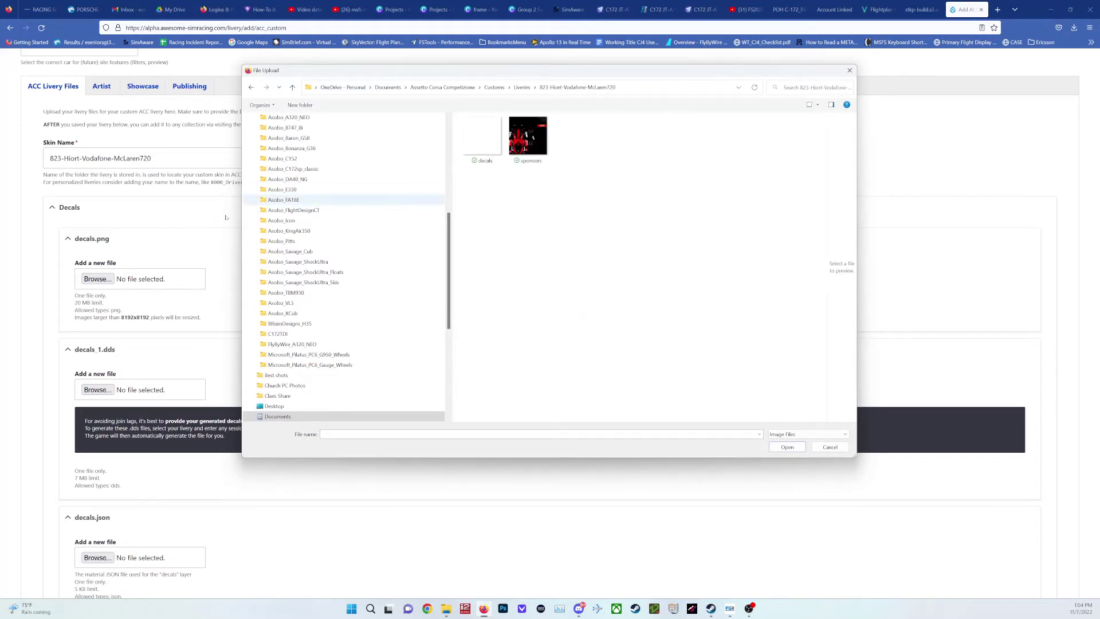
pyautogui.click(474, 140)
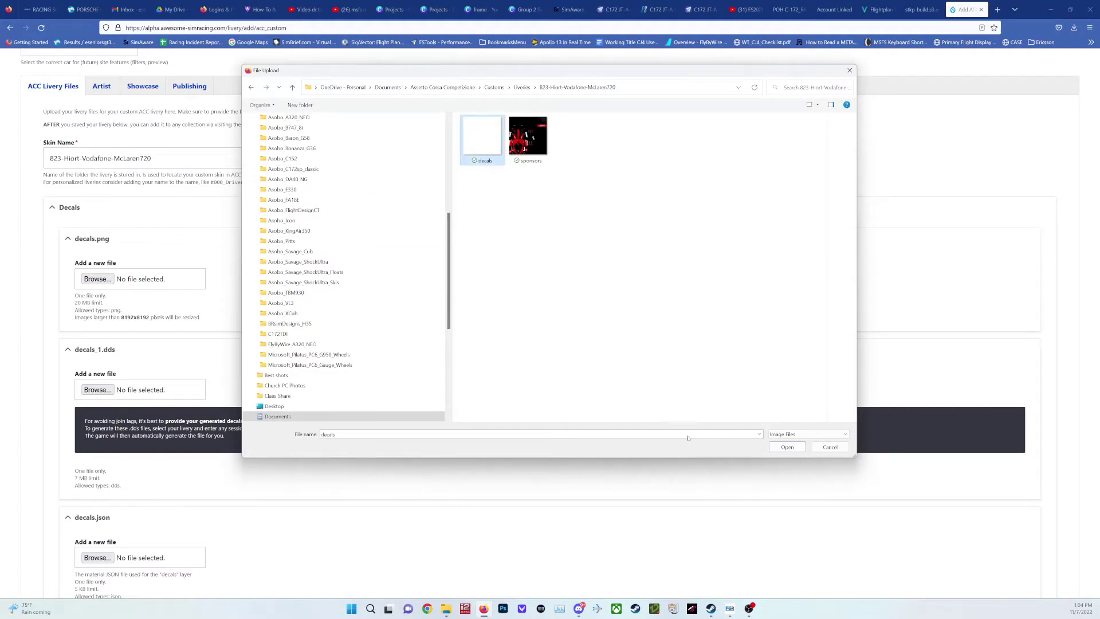
pyautogui.click(788, 447)
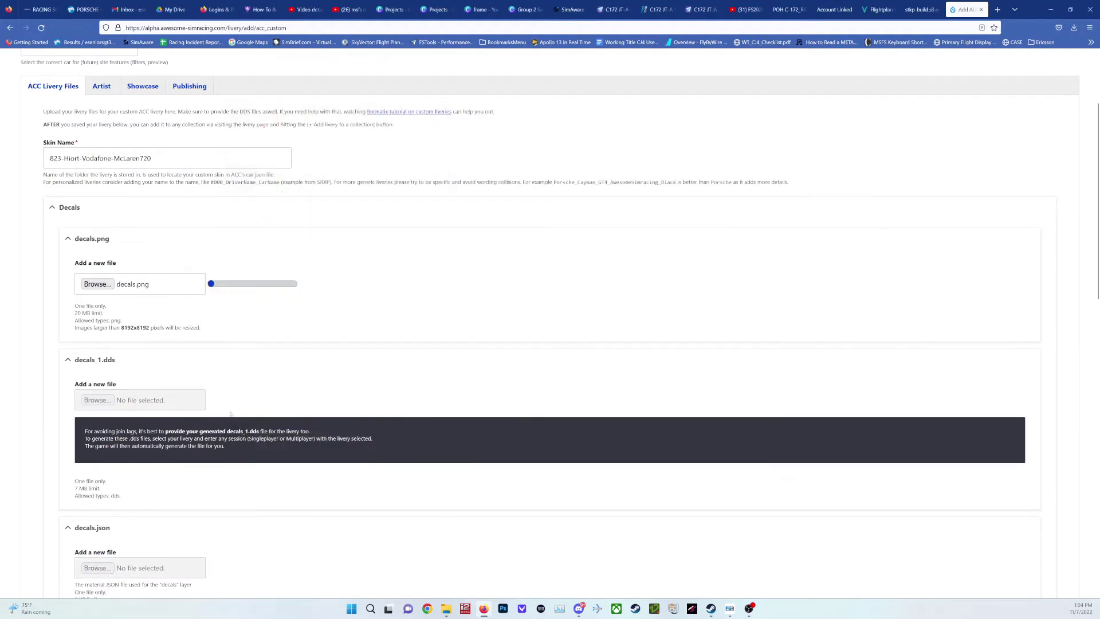
# Upload the decals JSON file from the livery folder as the decals layer's material file, decals.json.
pyautogui.scroll(-1, 239, 393)
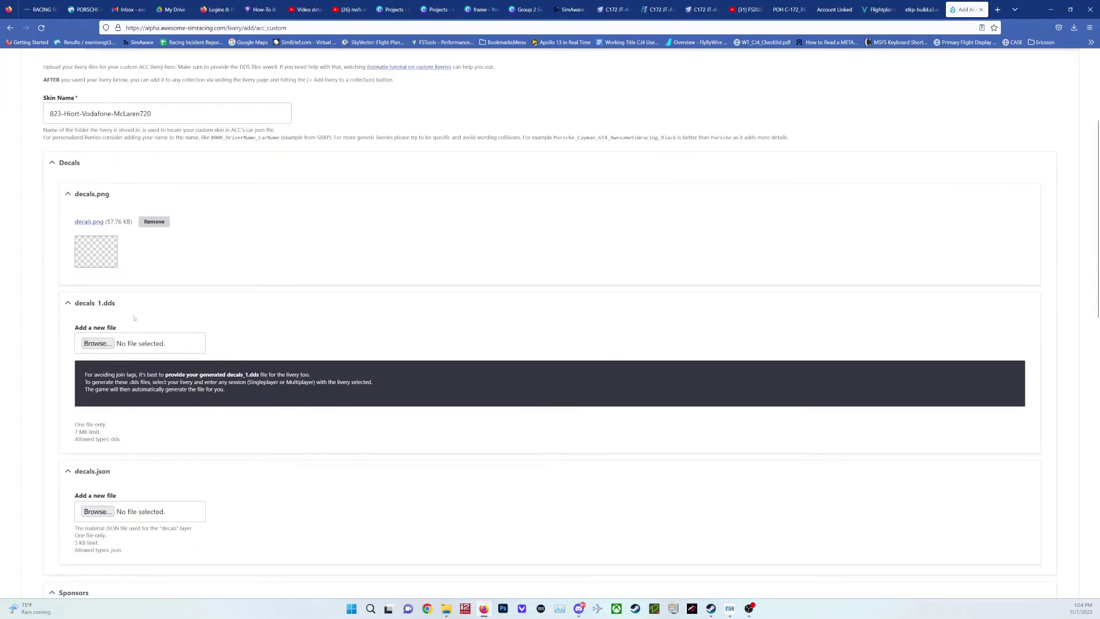
pyautogui.click(103, 343)
pyautogui.scroll(-2, 185, 418)
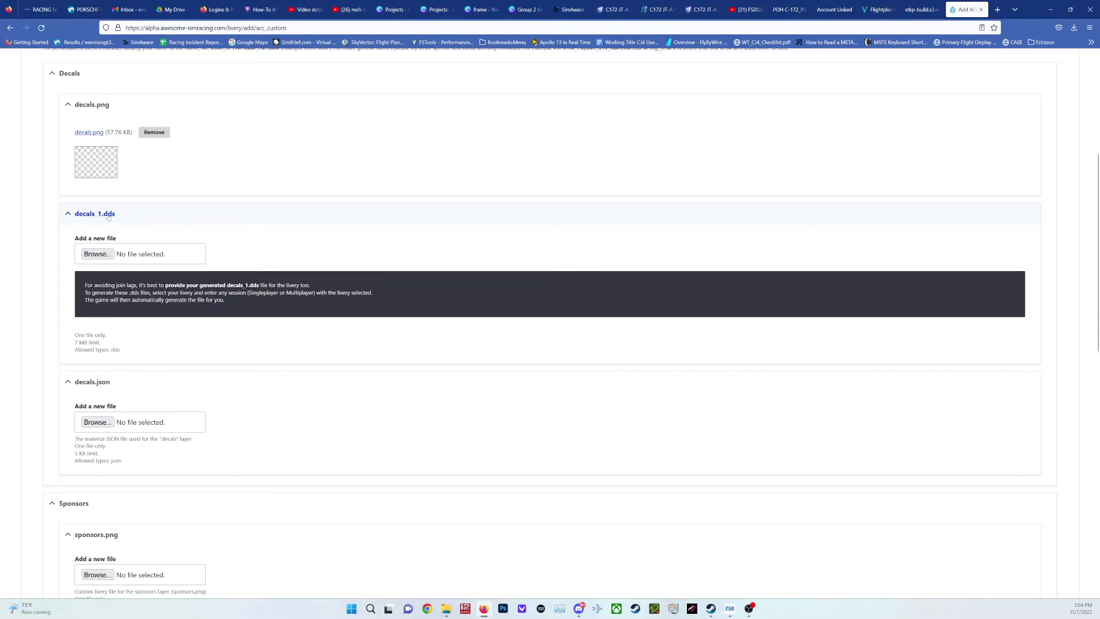
pyautogui.scroll(-1, 103, 343)
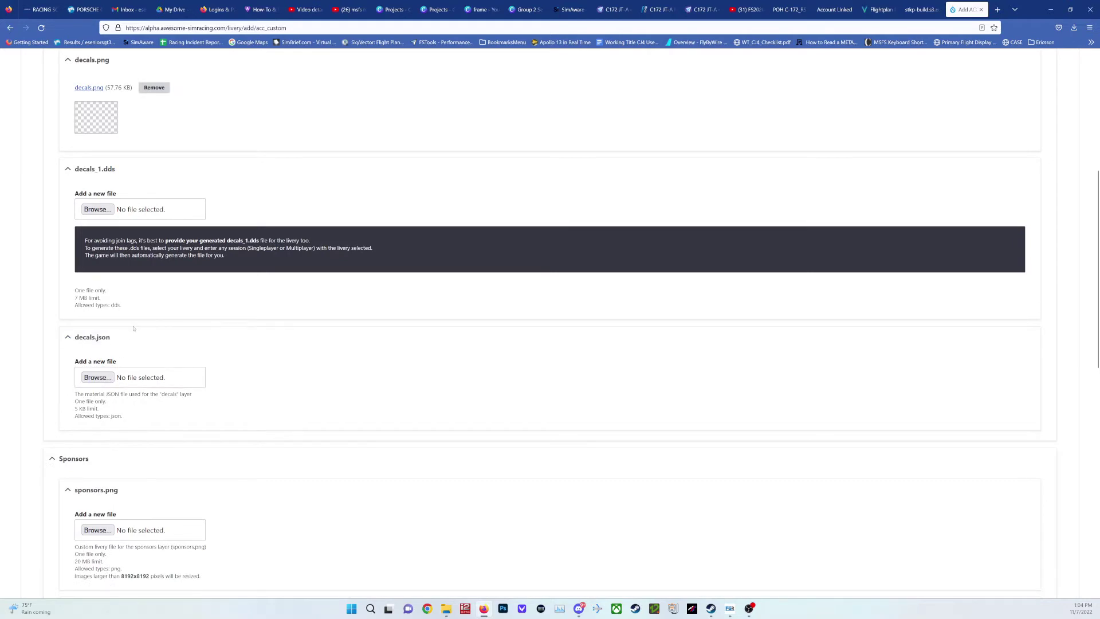
pyautogui.click(97, 378)
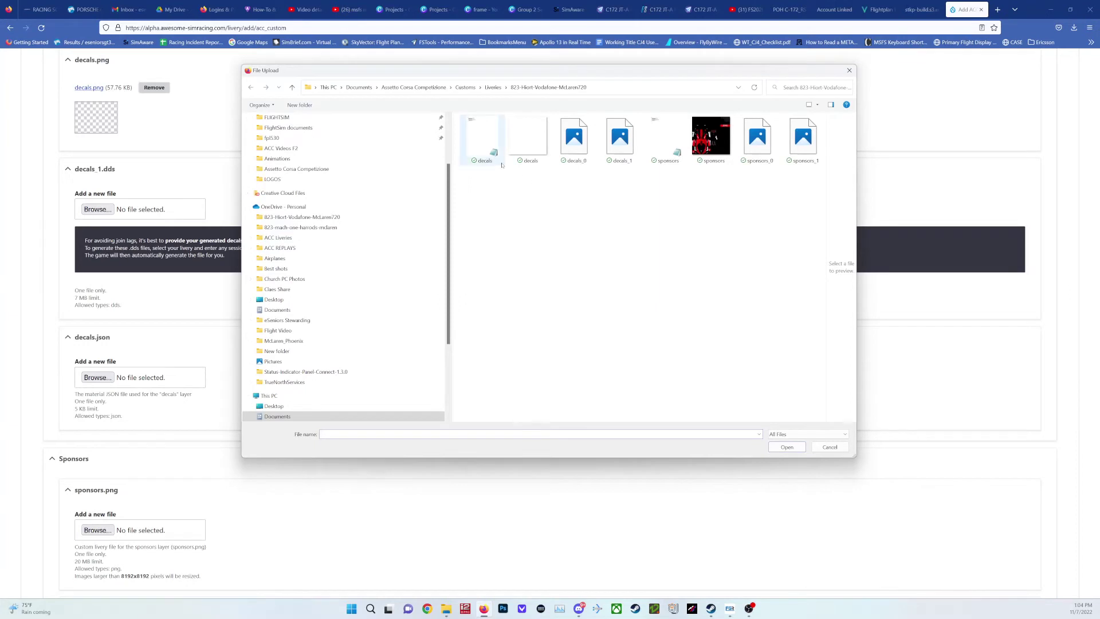
pyautogui.click(482, 152)
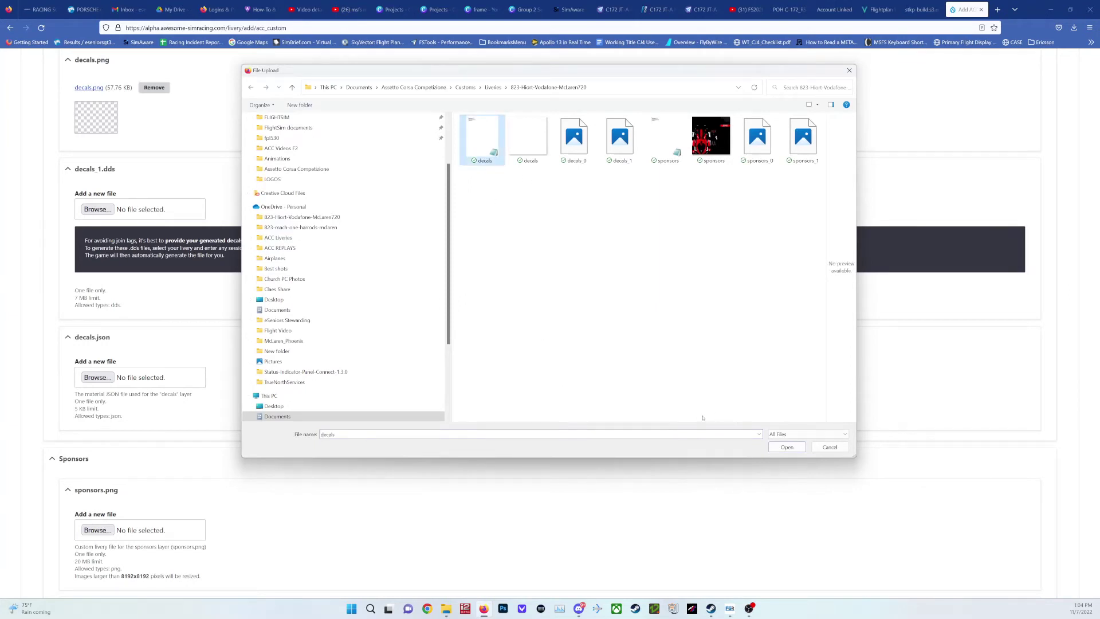
pyautogui.click(786, 447)
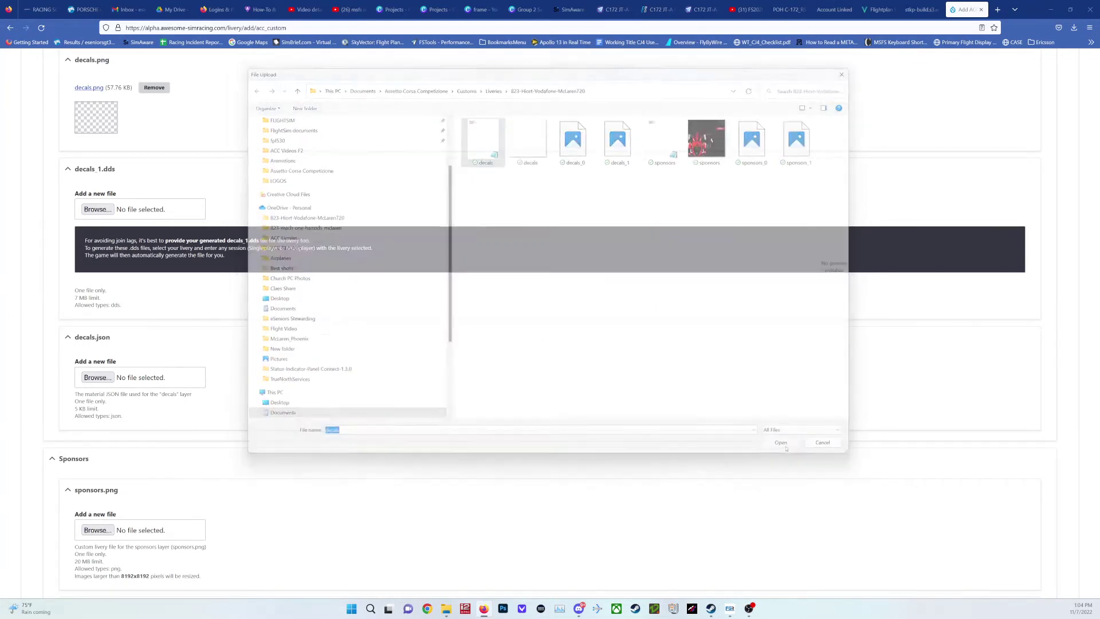
# Upload the decals_1 DDS file from the livery folder to the decals_1.dds entry.
pyautogui.scroll(1, 157, 182)
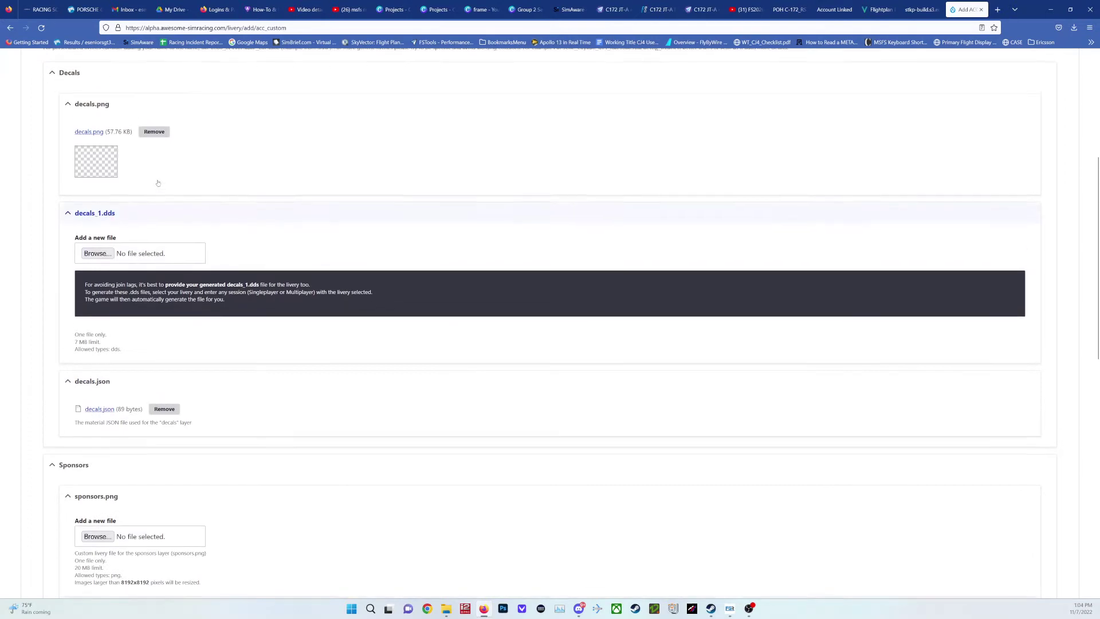
pyautogui.click(97, 254)
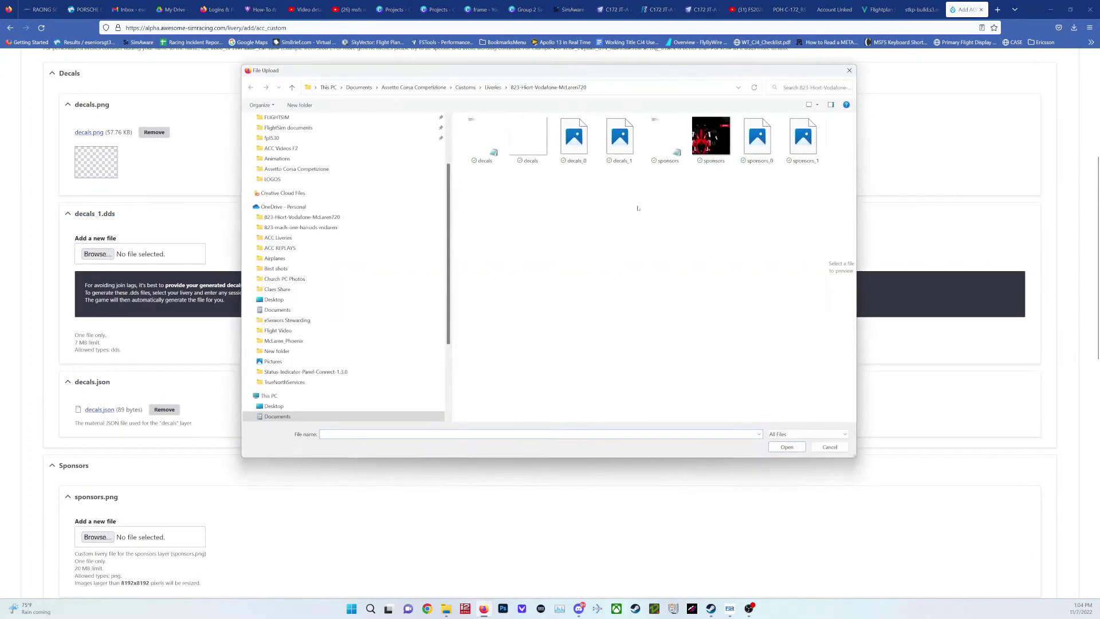
pyautogui.click(633, 154)
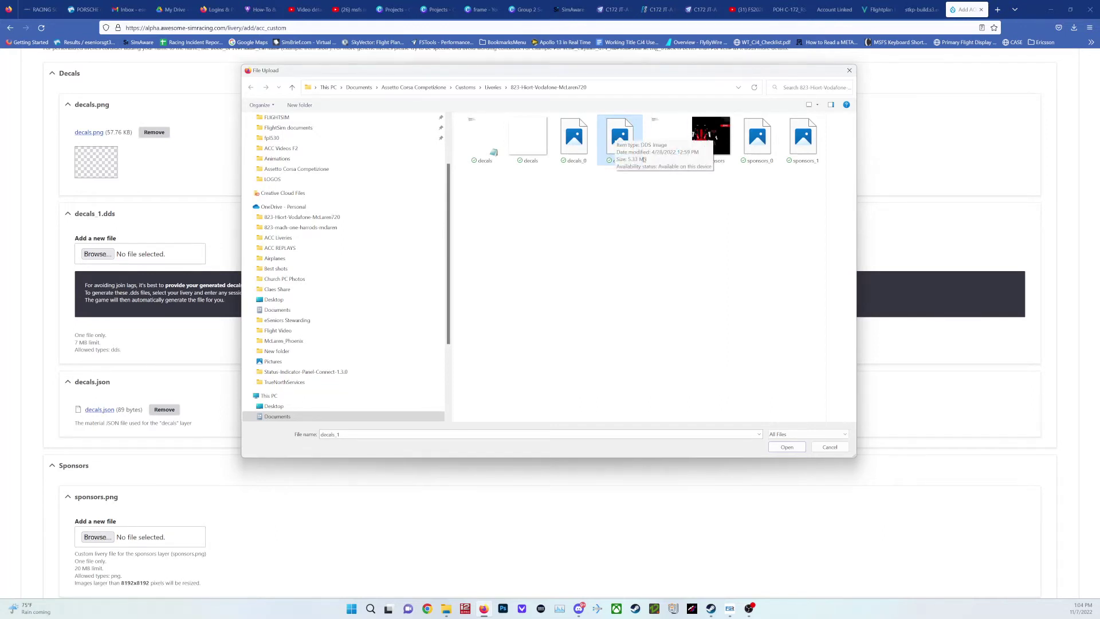
pyautogui.click(783, 449)
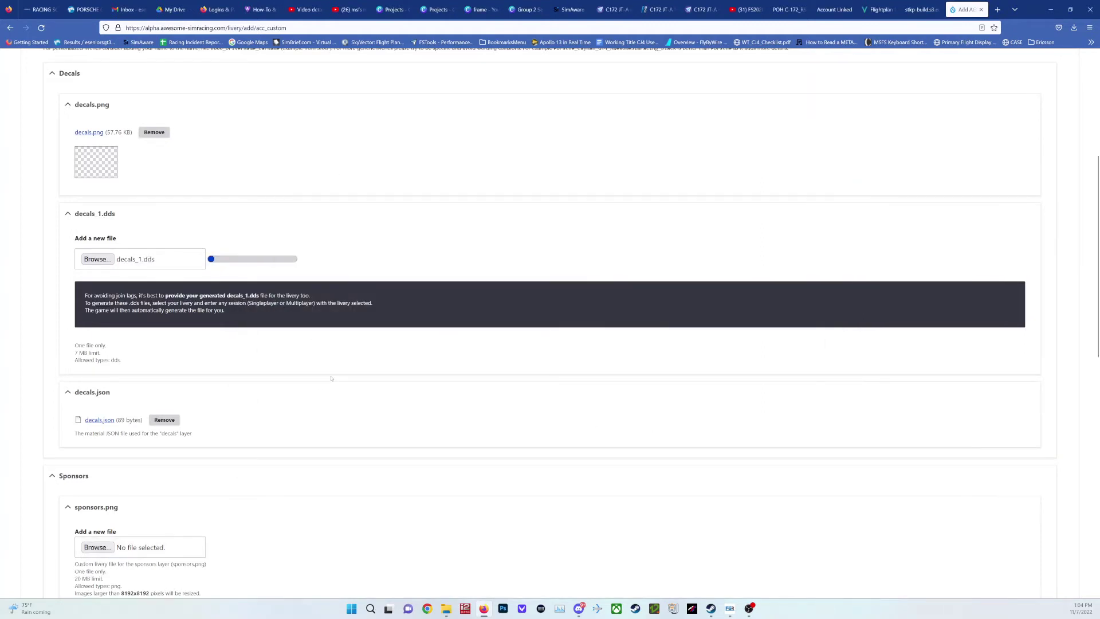
# Upload the sponsors image from the livery folder as sponsors.png in the Sponsors section.
pyautogui.scroll(-1, 331, 378)
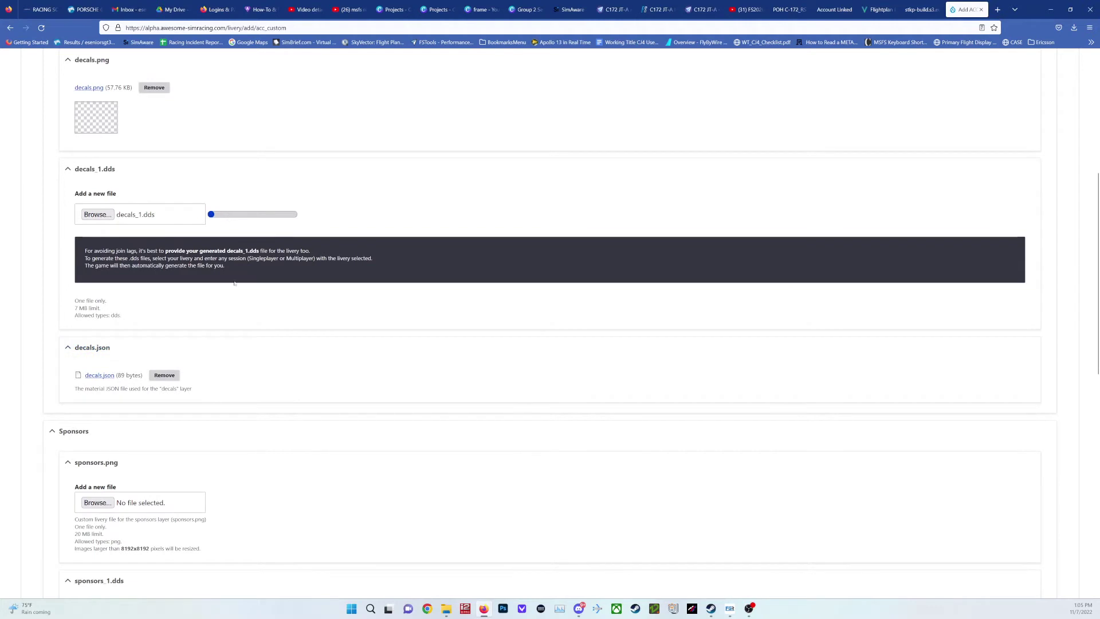
pyautogui.scroll(-4, 238, 309)
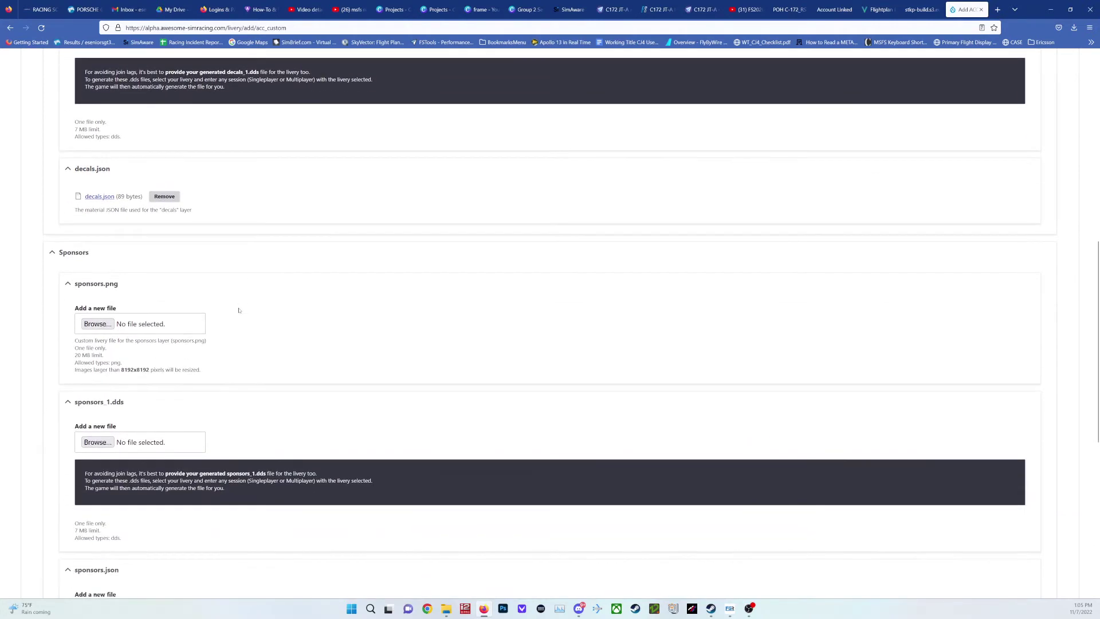
pyautogui.scroll(-2, 238, 310)
pyautogui.scroll(2, 239, 309)
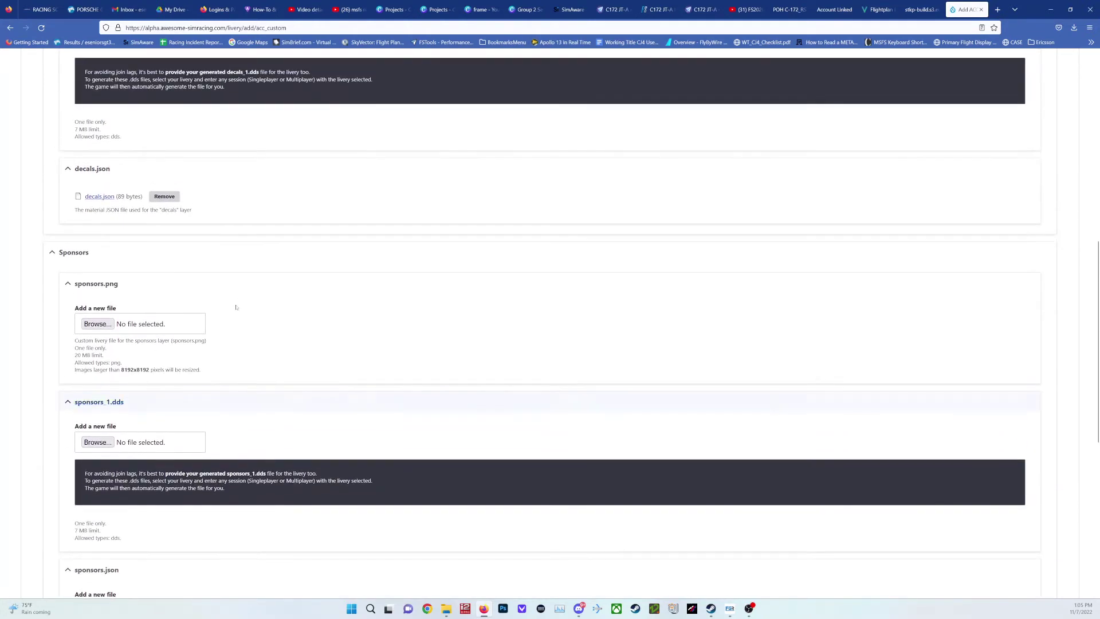
pyautogui.click(99, 324)
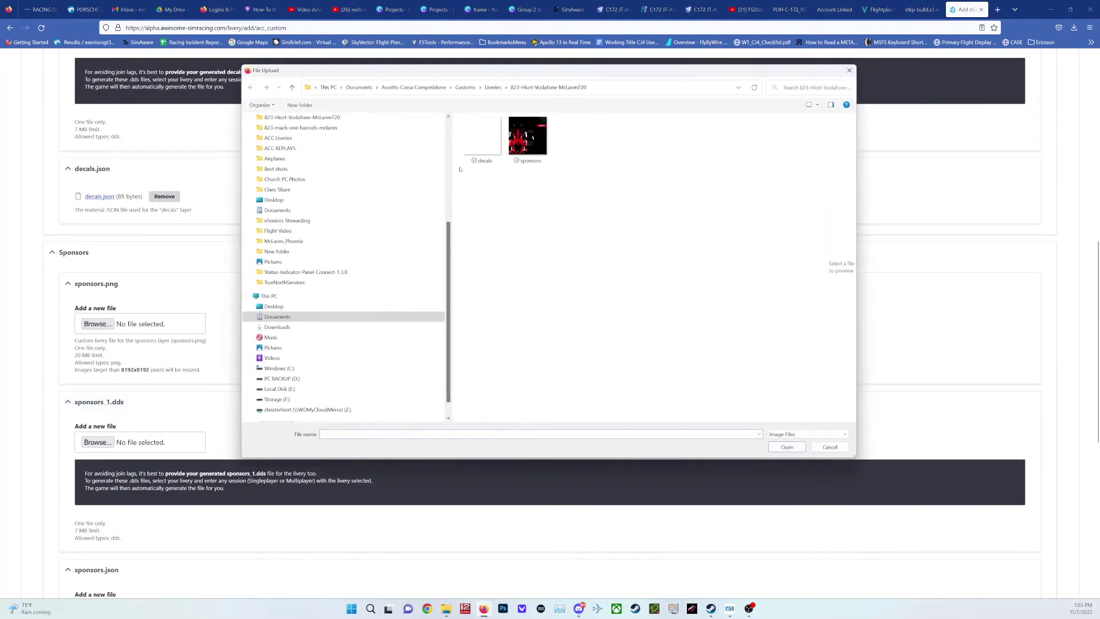
pyautogui.click(541, 148)
pyautogui.click(783, 448)
# Upload the sponsors_1 DDS file from the livery folder to the sponsors_1.dds entry.
pyautogui.scroll(-4, 385, 359)
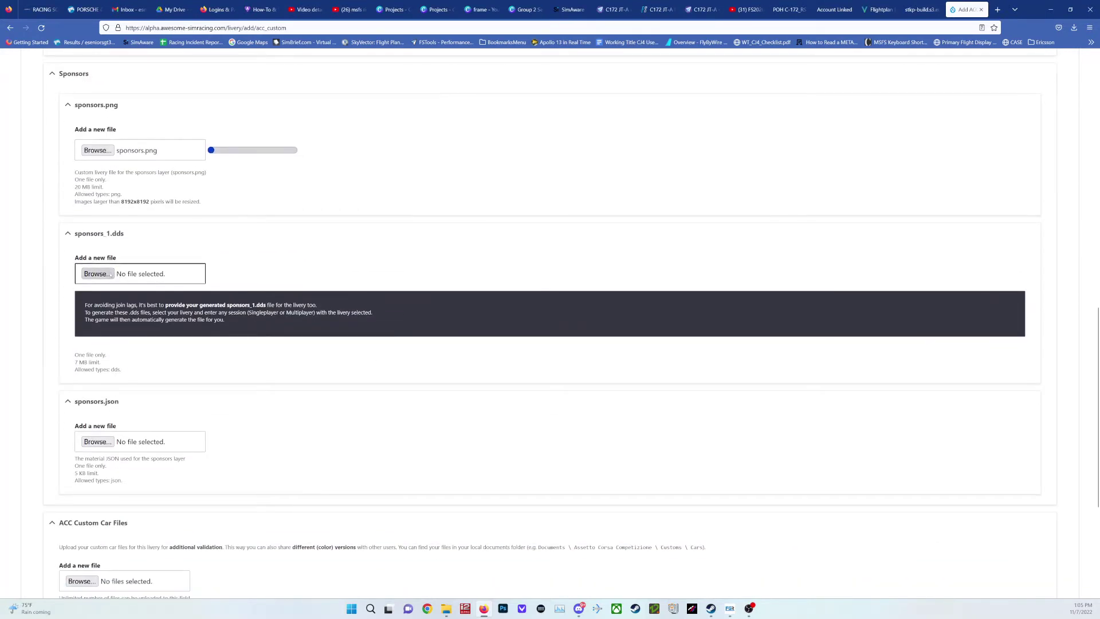
pyautogui.click(97, 274)
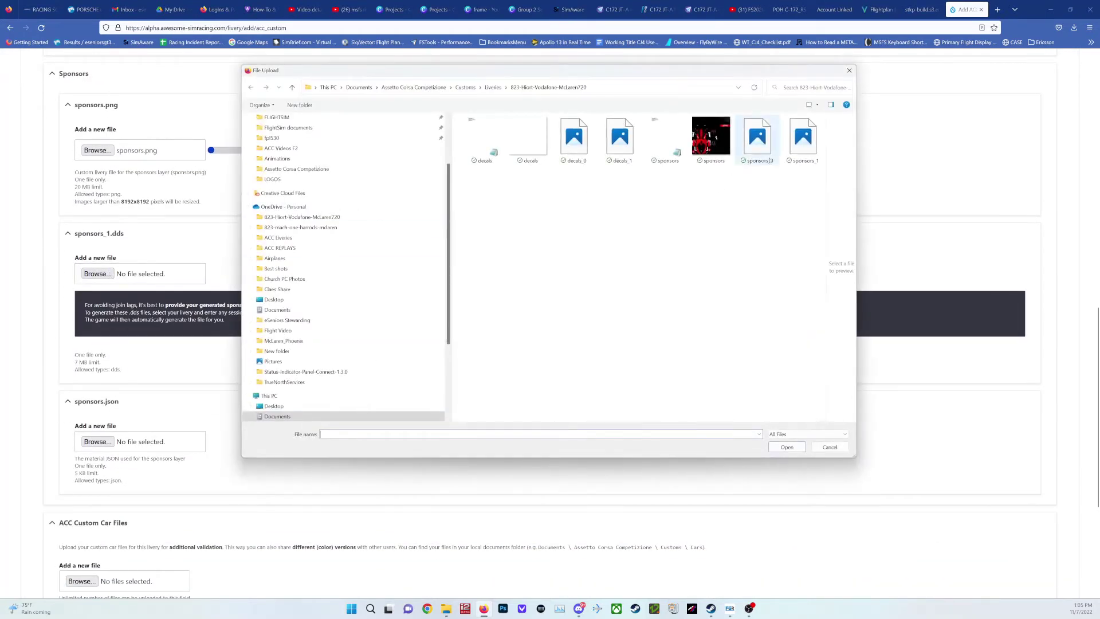
pyautogui.click(800, 147)
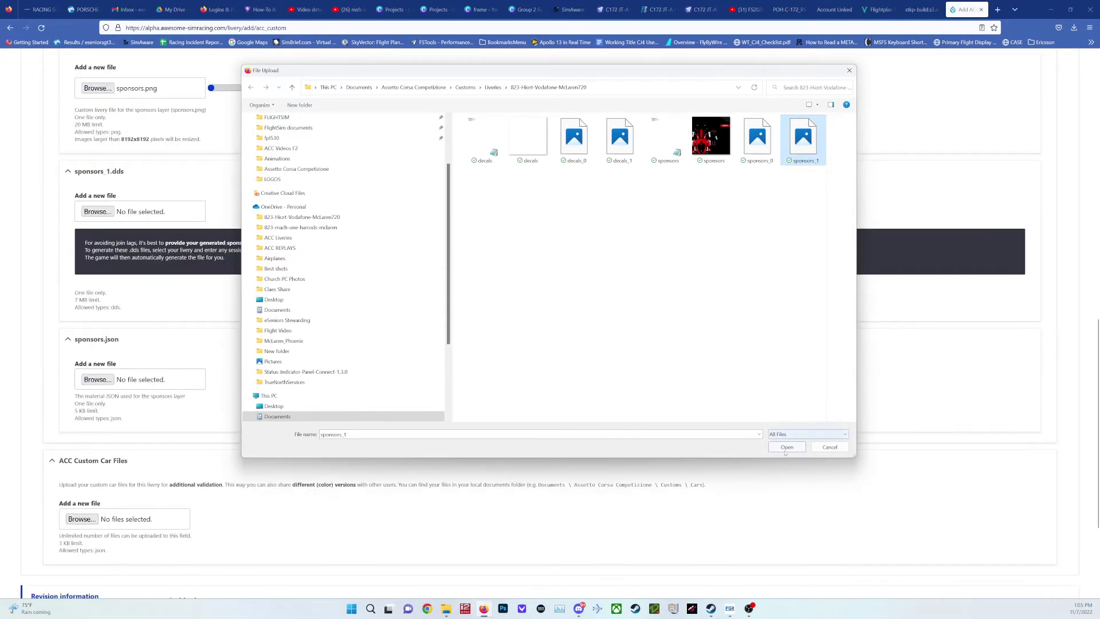
pyautogui.click(786, 447)
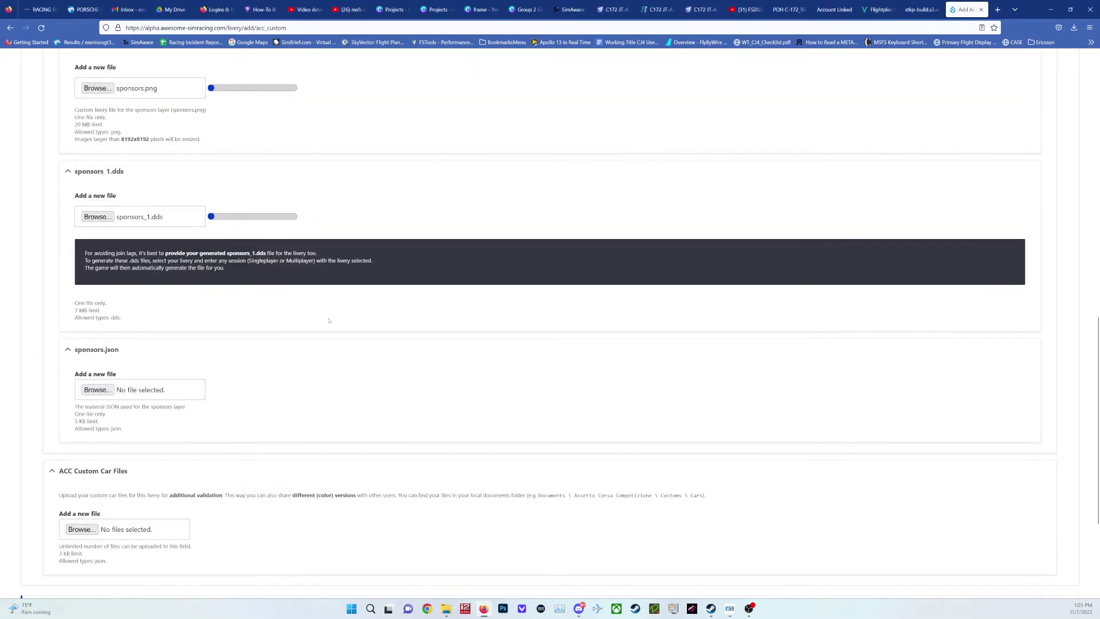
# Upload the sponsors JSON file from the livery folder as the sponsors layer's material file, sponsors.json.
pyautogui.scroll(-3, 266, 321)
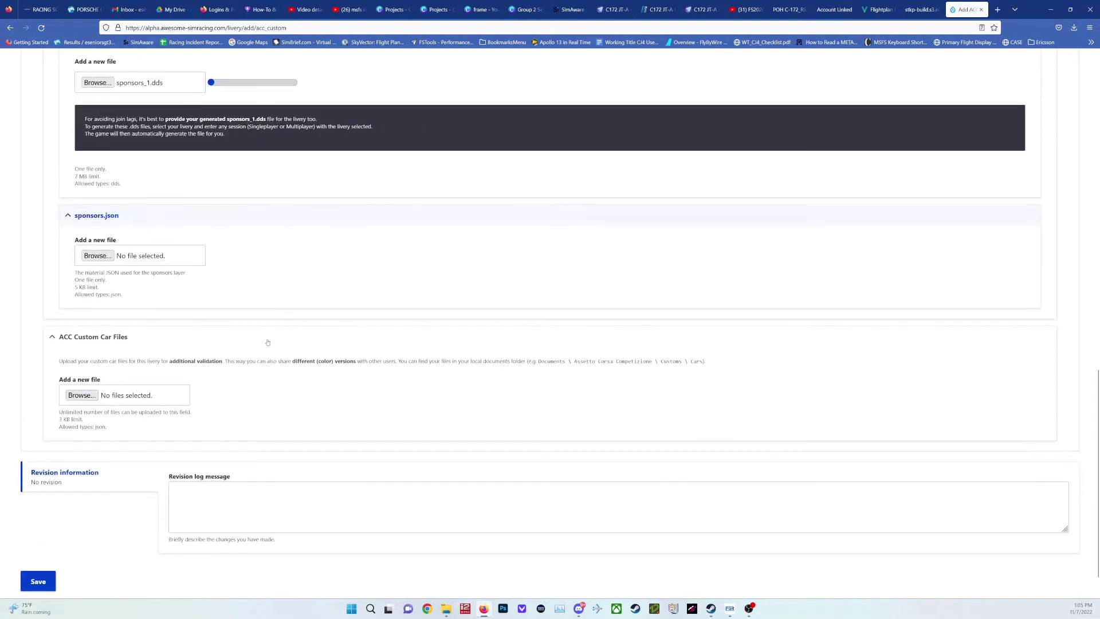
pyautogui.click(97, 256)
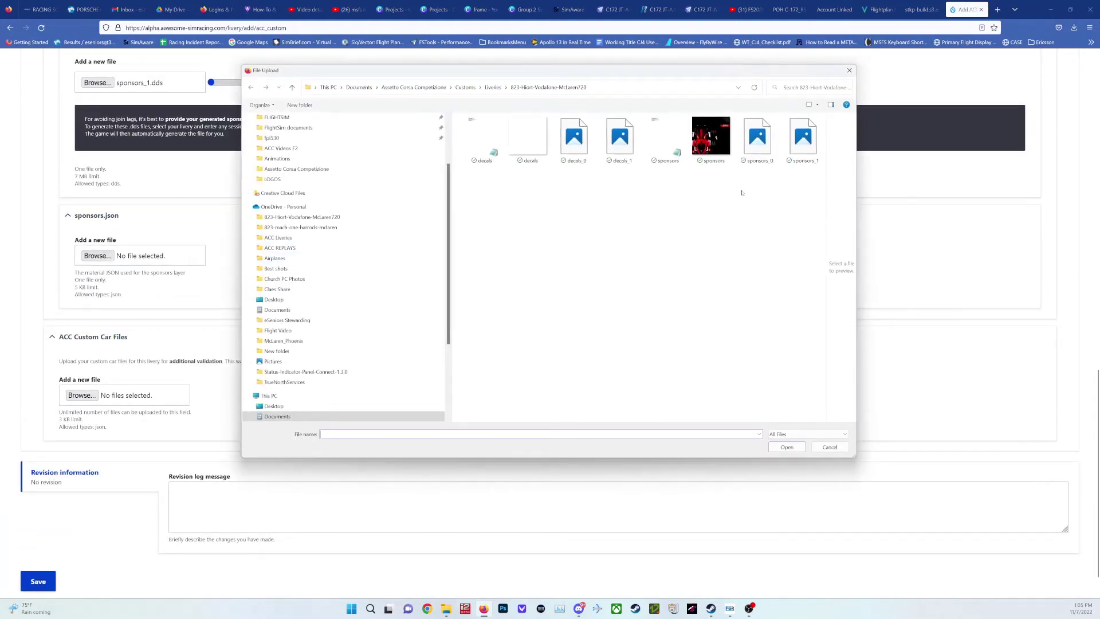
pyautogui.click(666, 140)
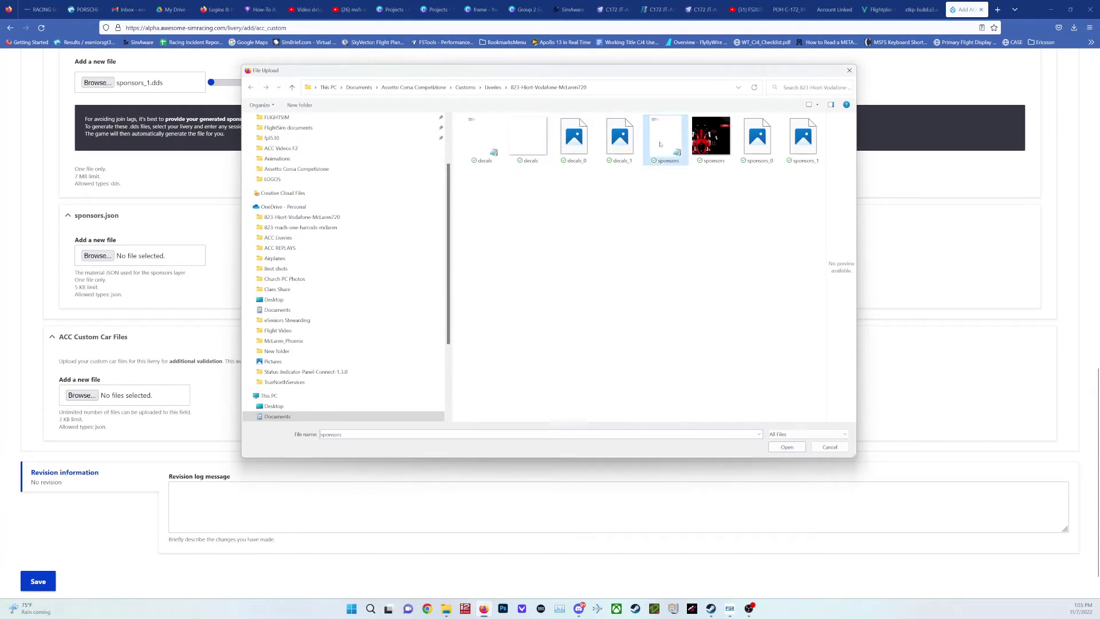
pyautogui.click(787, 447)
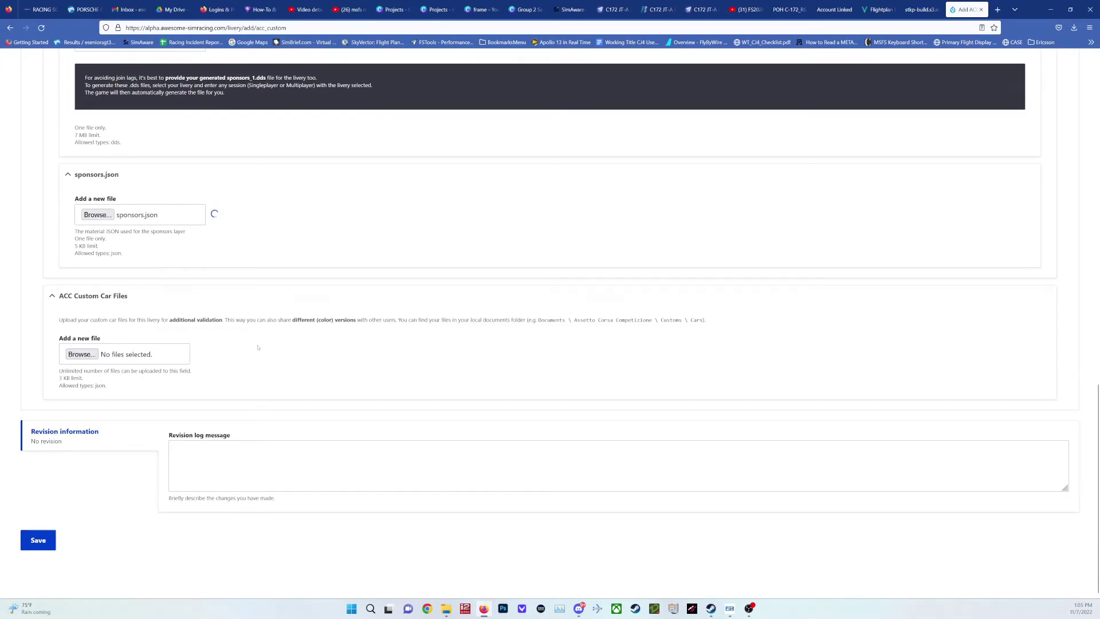
# Upload the Vodafone McLaren720 car JSON file from the Customs > Cars folder to the ACC Custom Car Files section.
pyautogui.click(81, 355)
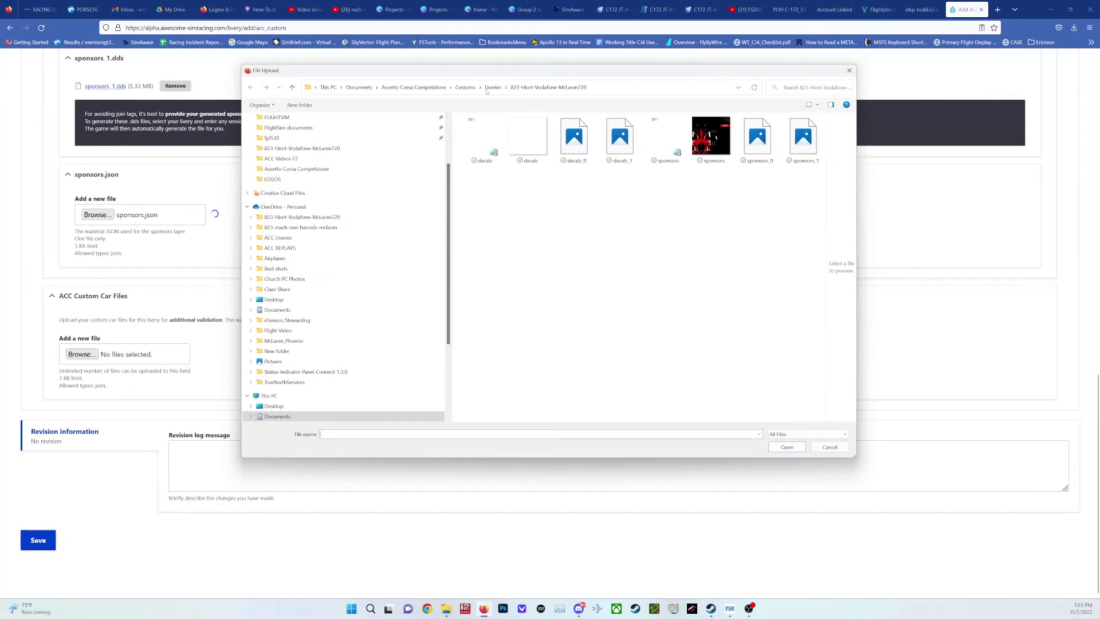
pyautogui.click(465, 88)
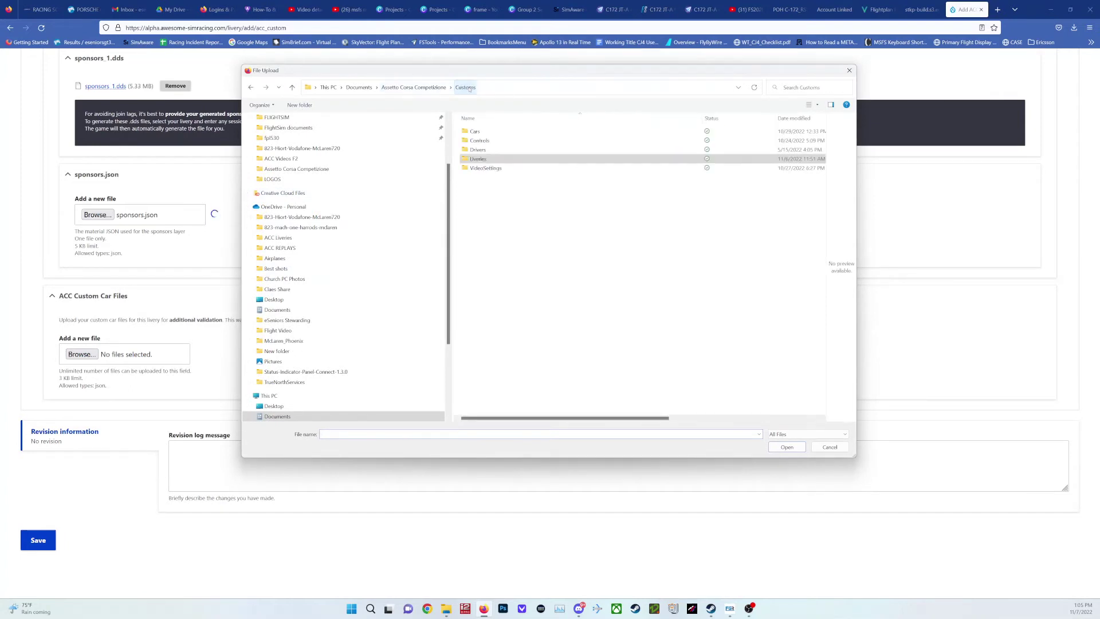
pyautogui.doubleClick(477, 131)
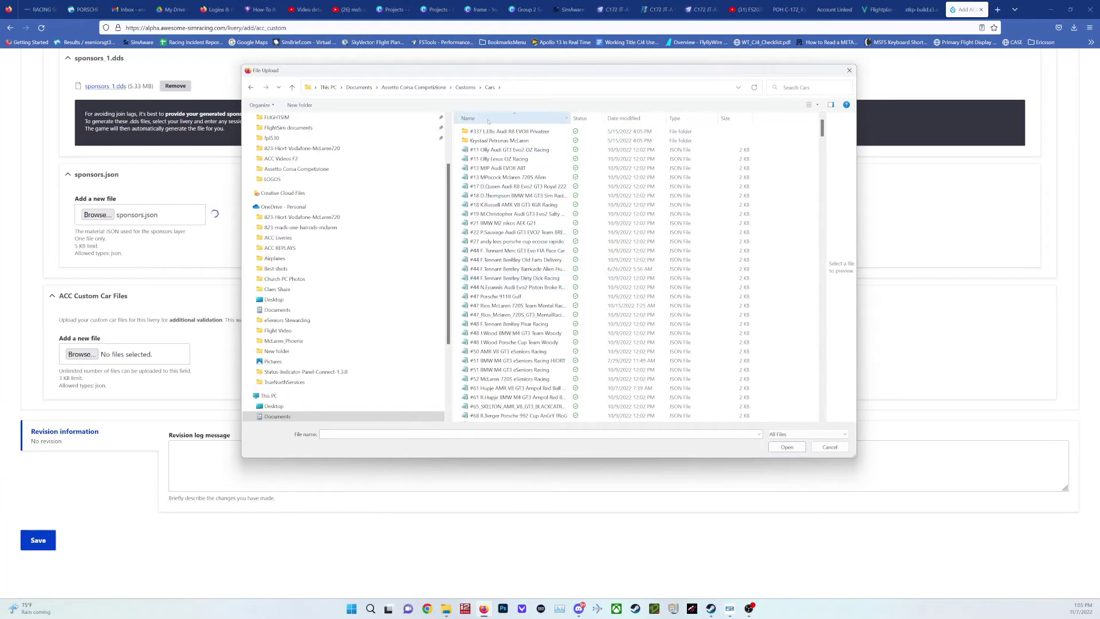
pyautogui.scroll(-13, 541, 279)
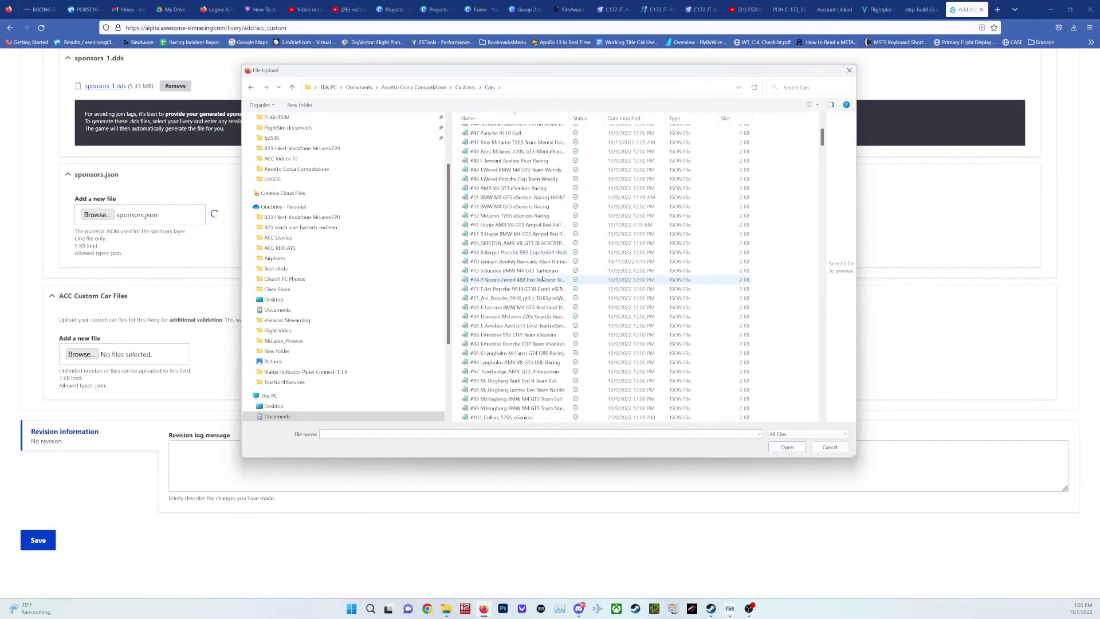
pyautogui.scroll(-15, 541, 279)
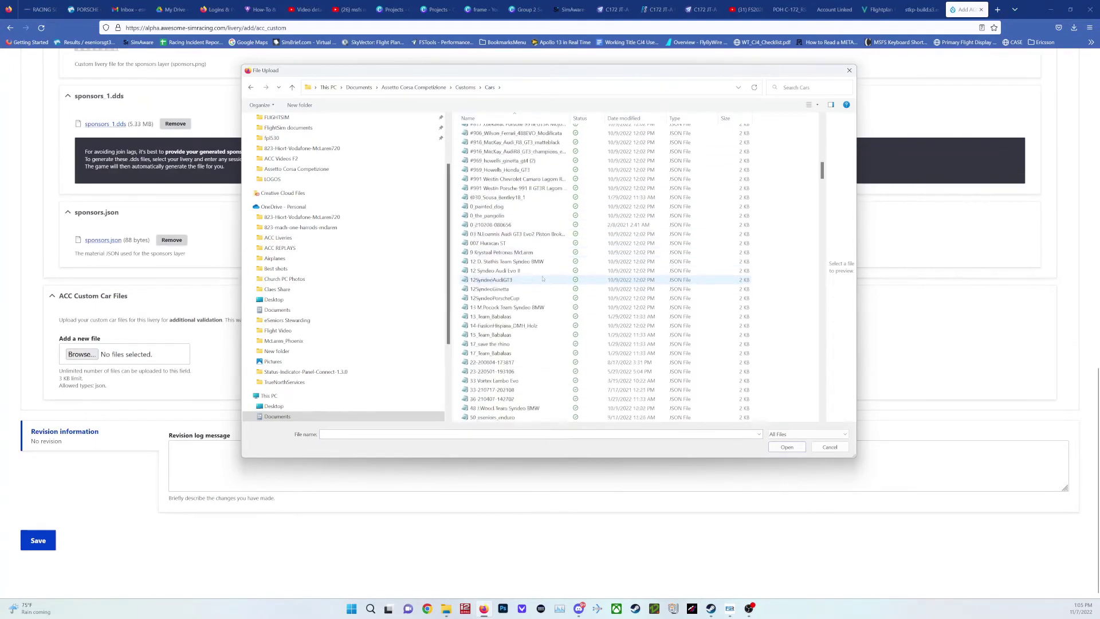
pyautogui.scroll(-9, 542, 281)
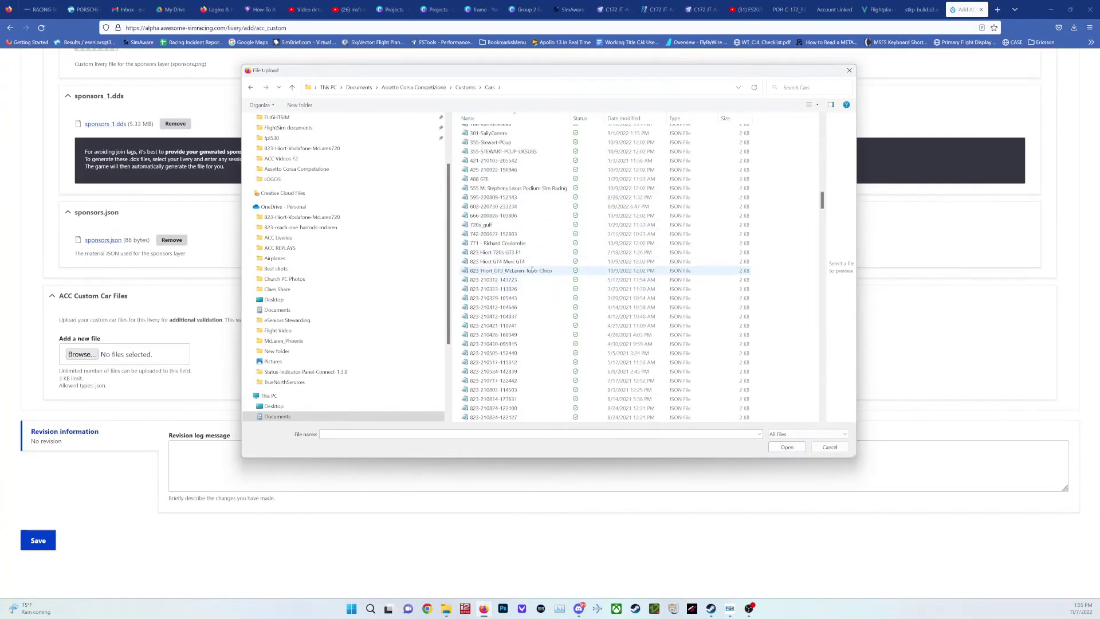
pyautogui.scroll(-6, 531, 273)
pyautogui.scroll(-3, 532, 278)
pyautogui.click(521, 289)
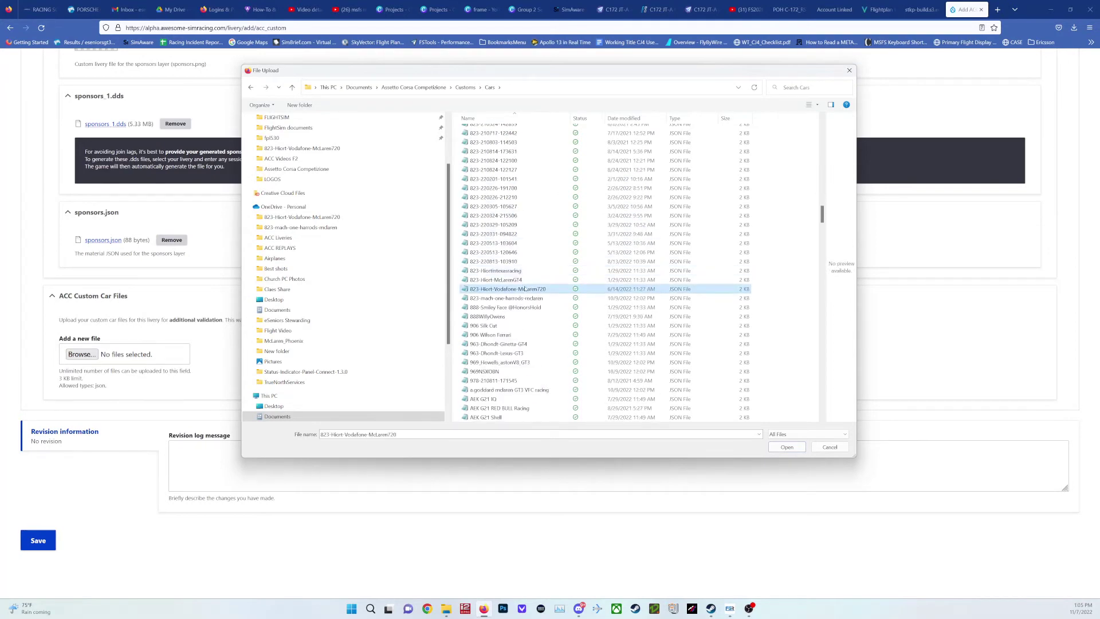
pyautogui.click(798, 449)
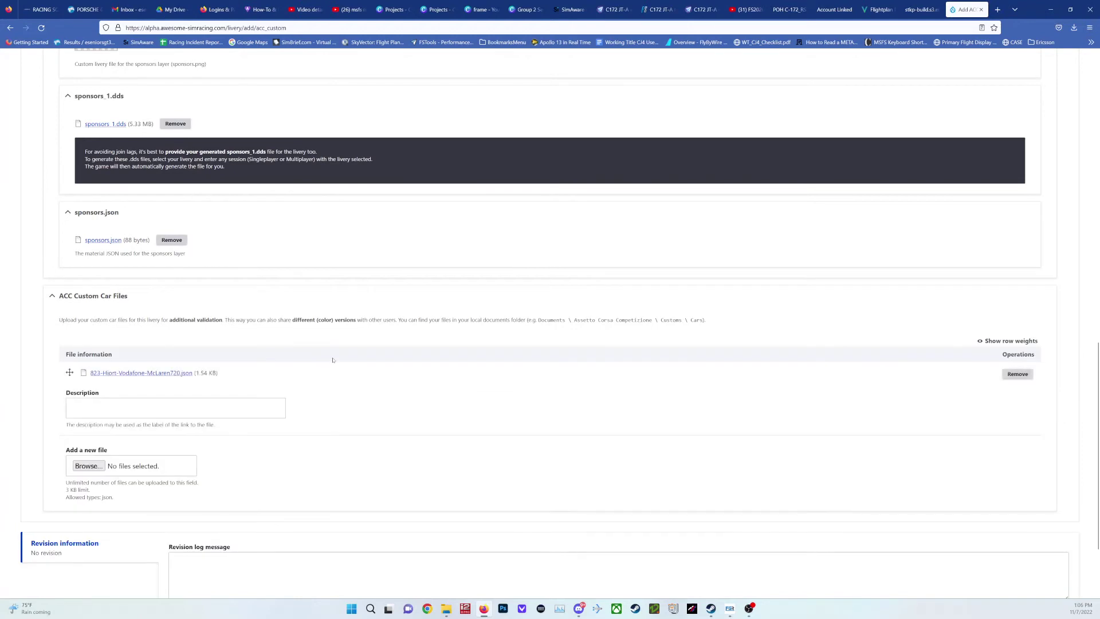
# Enter "Vodaphone McLaren" as the description of the uploaded custom car file.
pyautogui.click(213, 409)
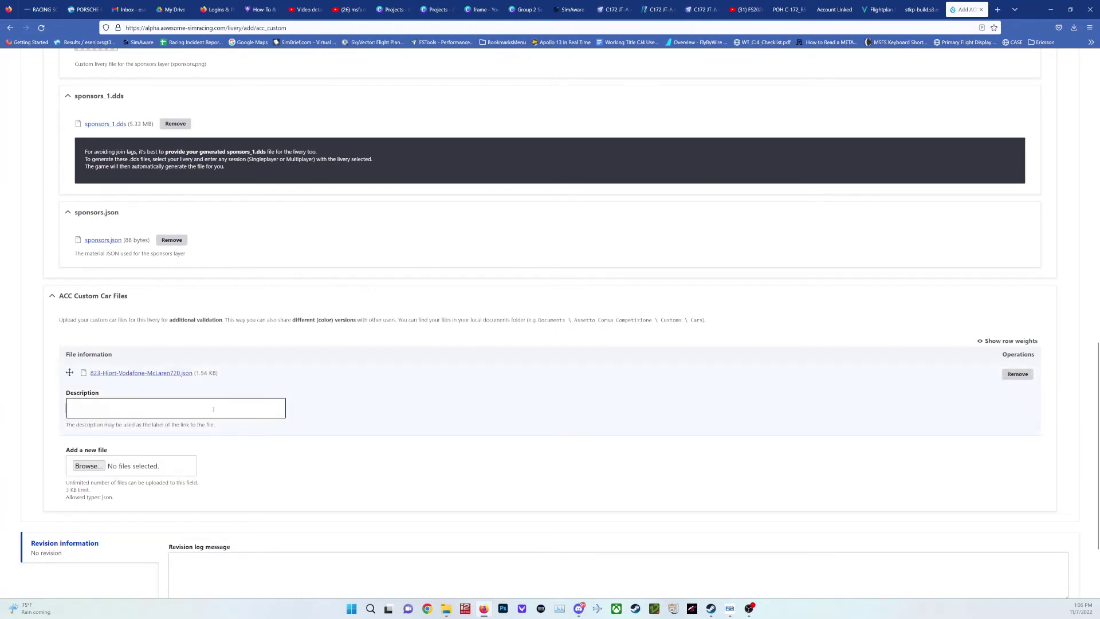
pyautogui.click(213, 408)
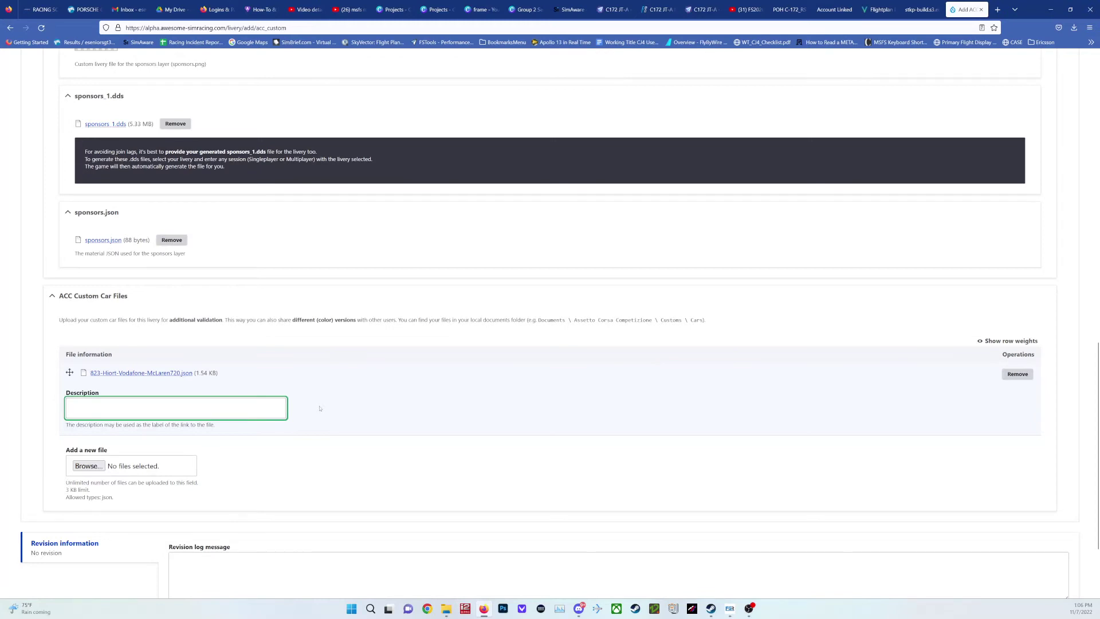
pyautogui.write('Vodaphone McLaren')
pyautogui.click(328, 470)
# Set the livery's artist type to Myself in the Artist section.
pyautogui.scroll(8, 333, 440)
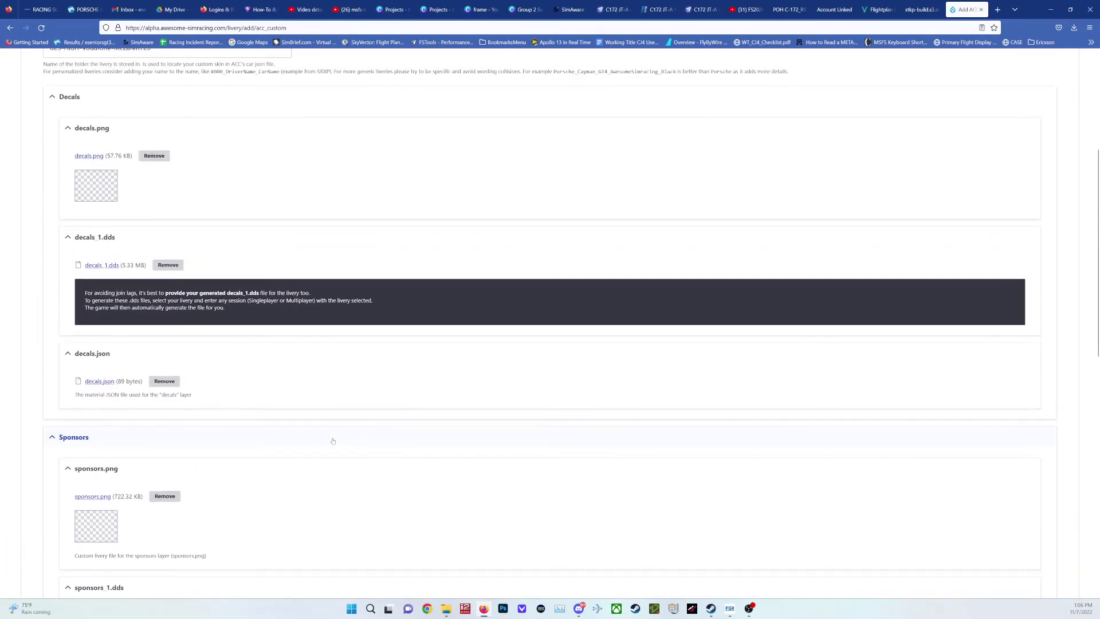
pyautogui.scroll(4, 232, 207)
pyautogui.scroll(-10, 232, 207)
pyautogui.scroll(12, 232, 207)
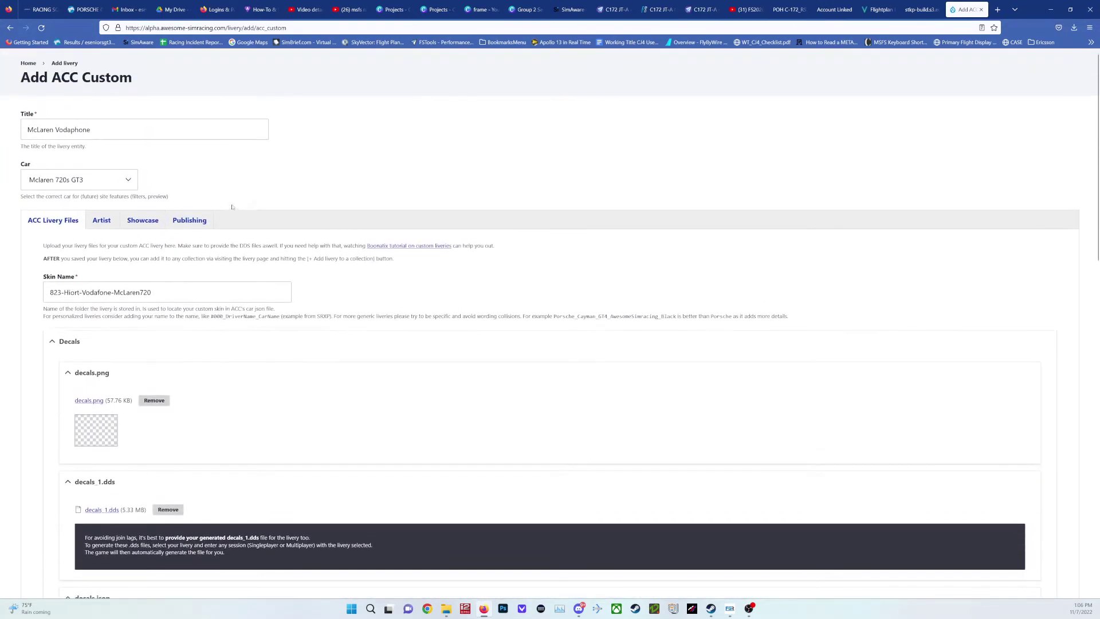
pyautogui.click(103, 220)
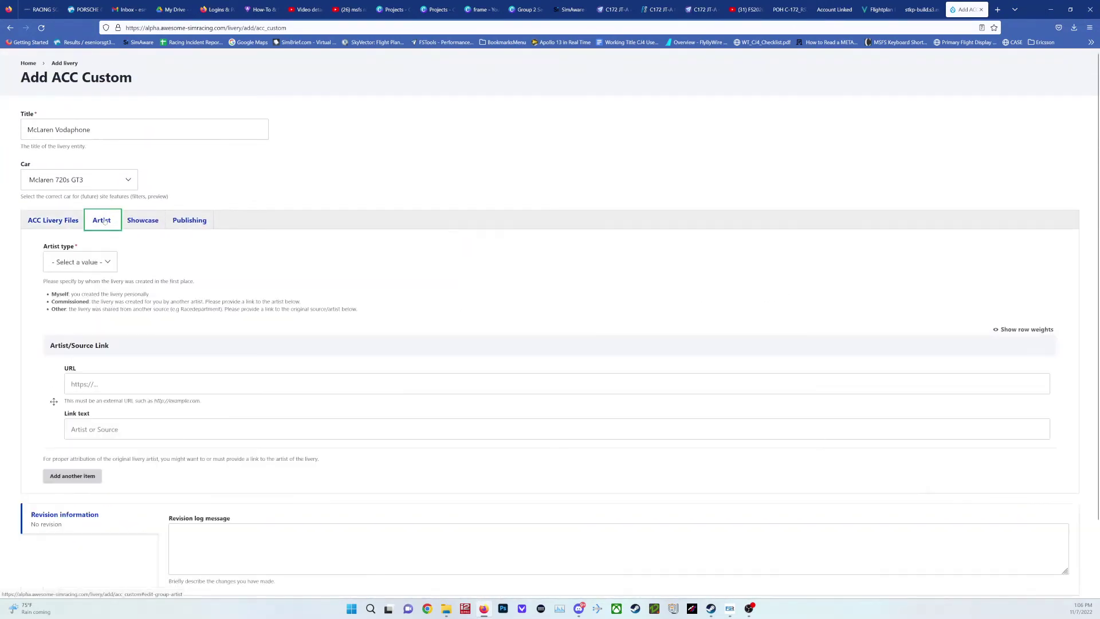
pyautogui.click(115, 261)
pyautogui.click(84, 293)
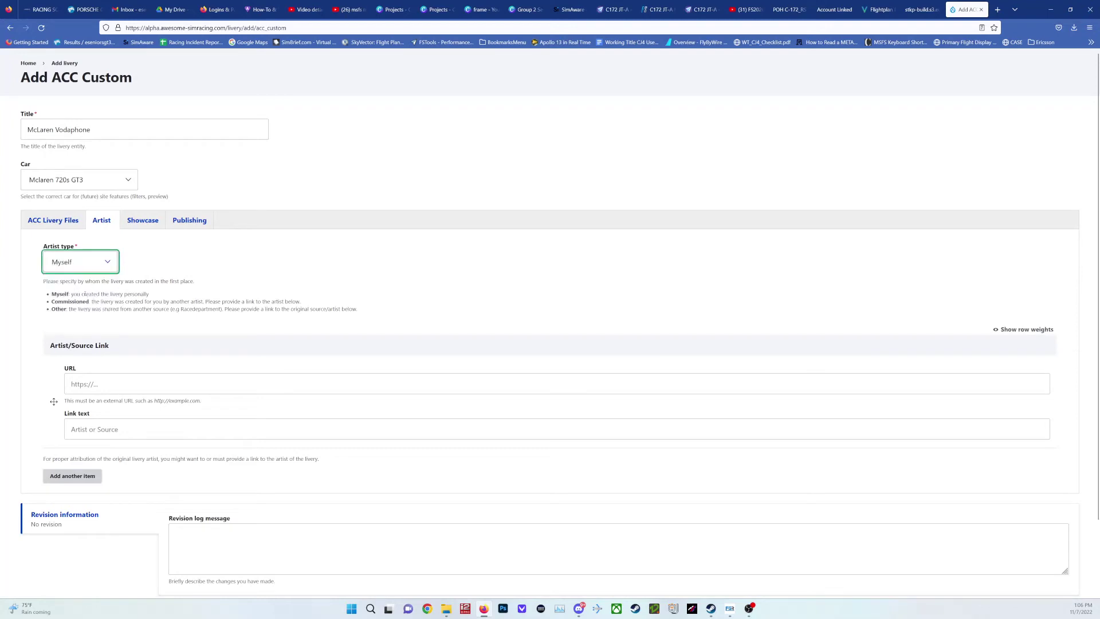
# Set the livery's Showcase option to Hide so it stays out of the public showcase section.
pyautogui.scroll(-2, 278, 298)
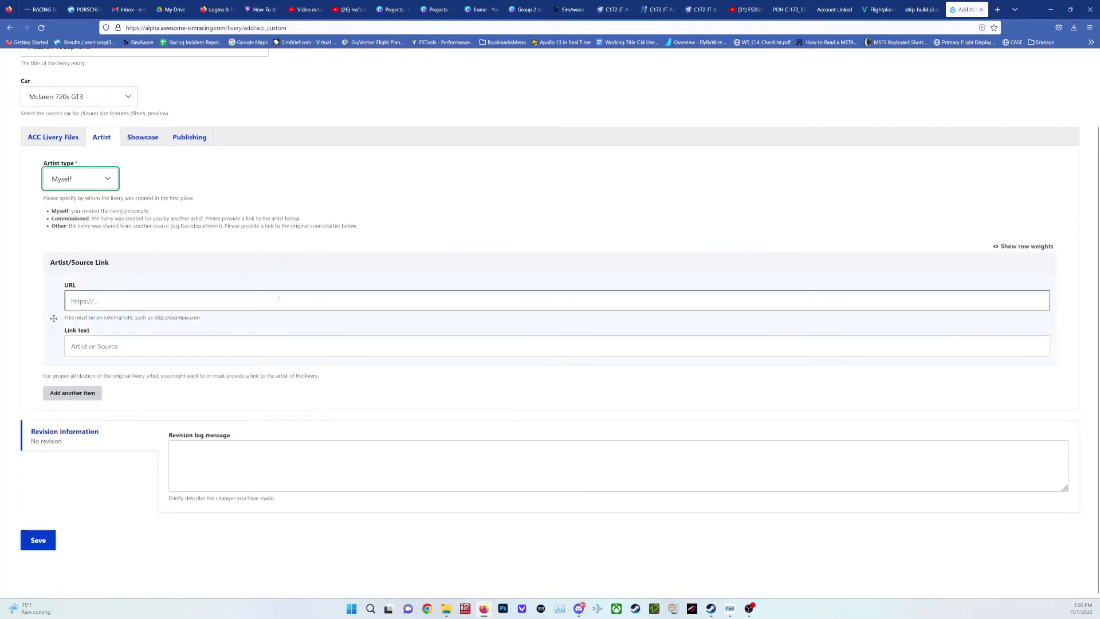
pyautogui.scroll(2, 279, 298)
pyautogui.click(141, 226)
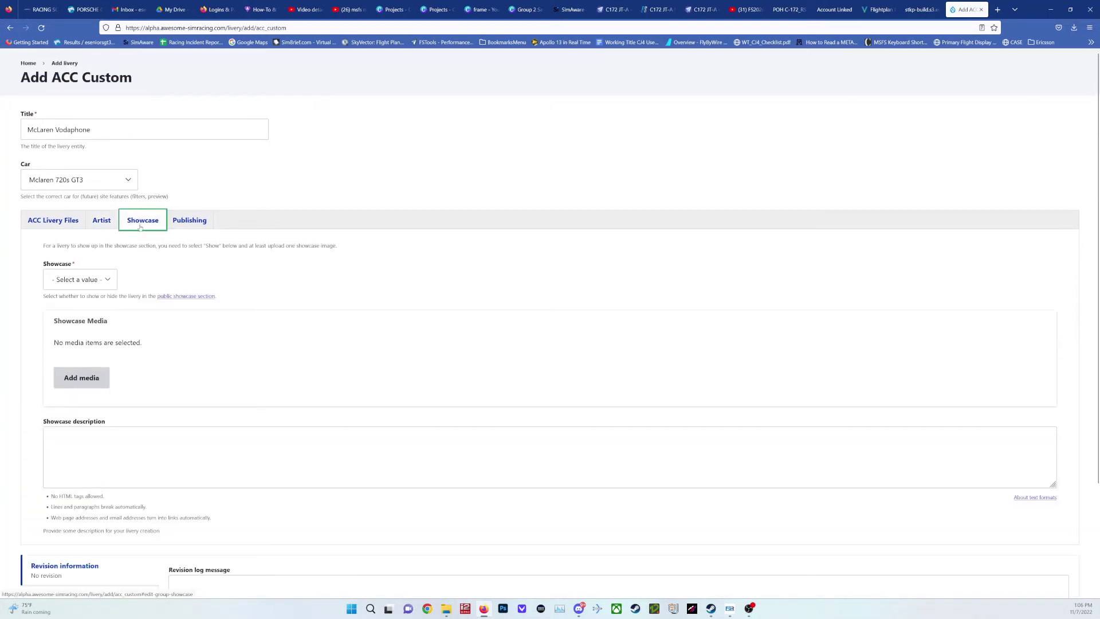
pyautogui.click(101, 280)
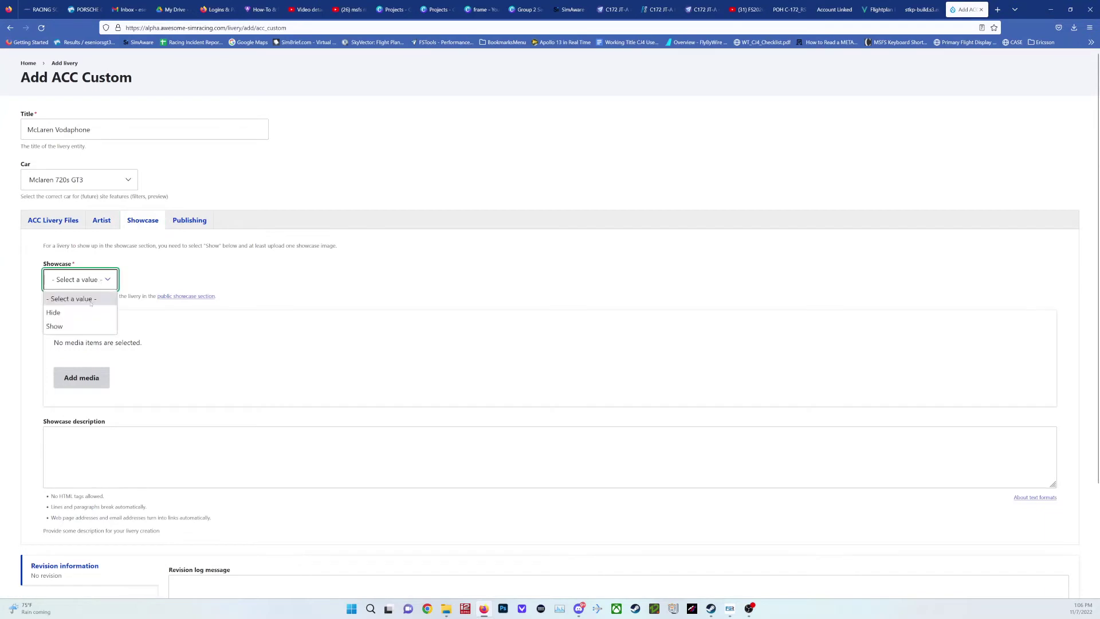
pyautogui.click(91, 312)
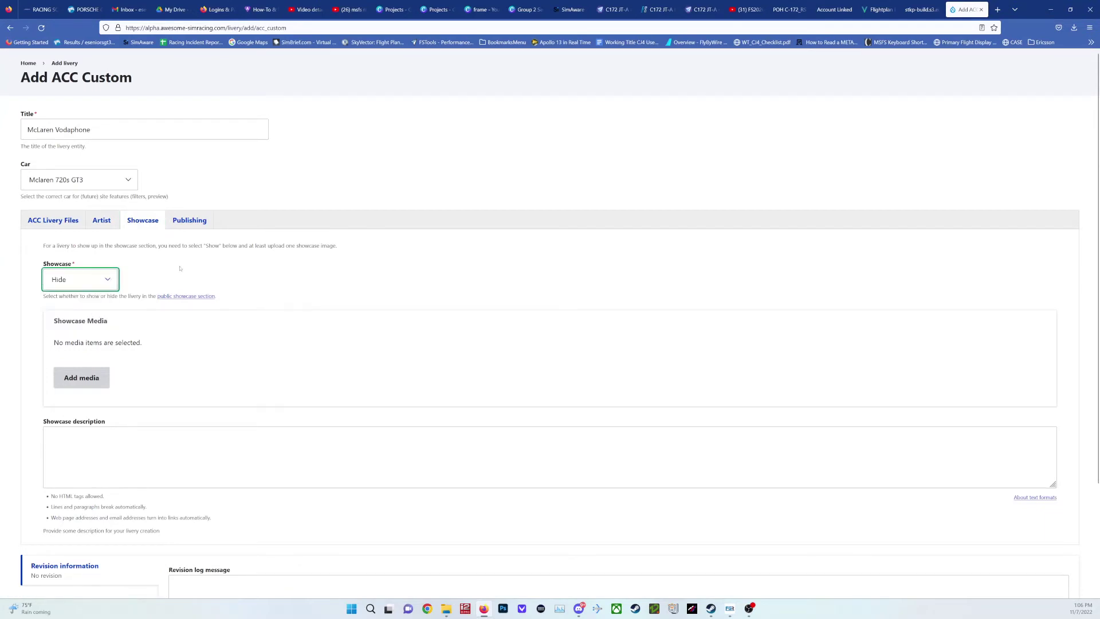
# Recheck the artist details and livery files, and save the new McLaren Vodaphone livery.
pyautogui.click(103, 221)
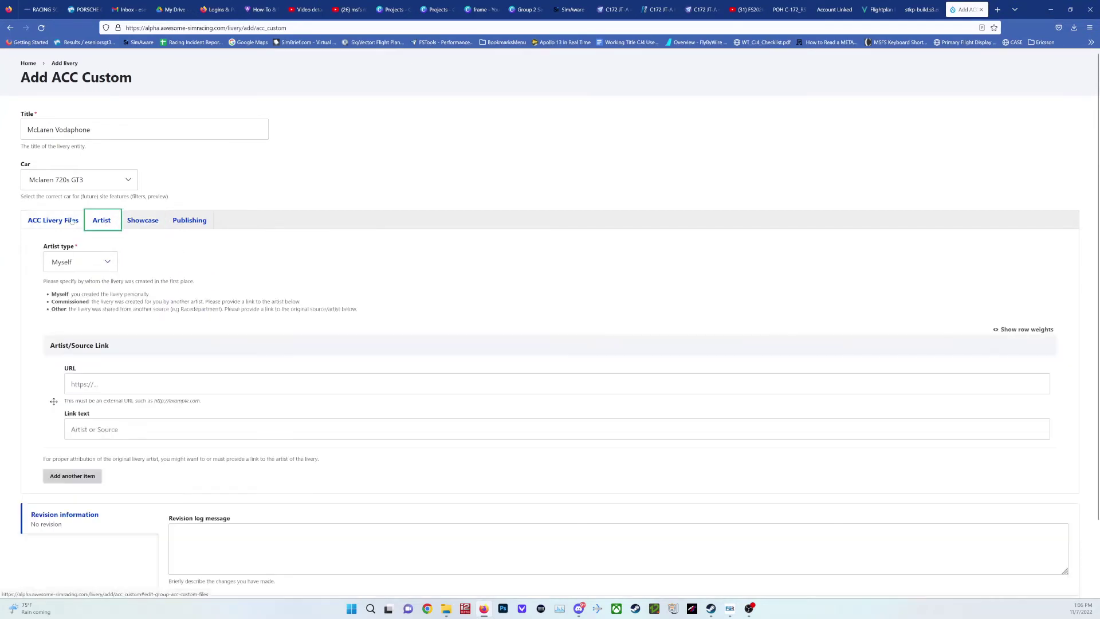
pyautogui.click(53, 220)
pyautogui.scroll(-15, 265, 292)
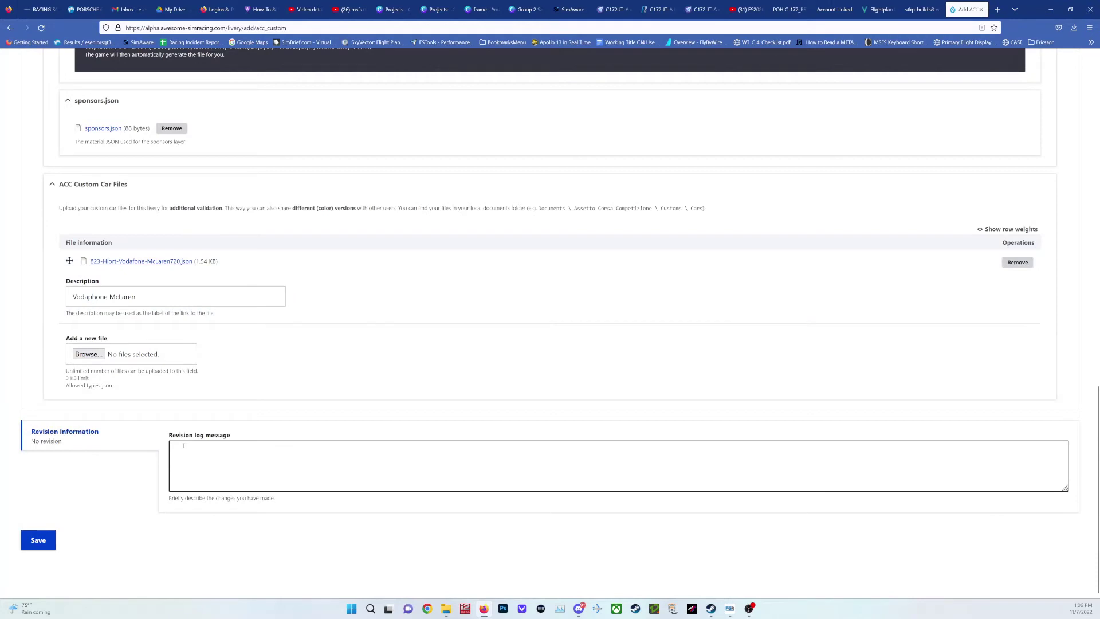
pyautogui.click(50, 541)
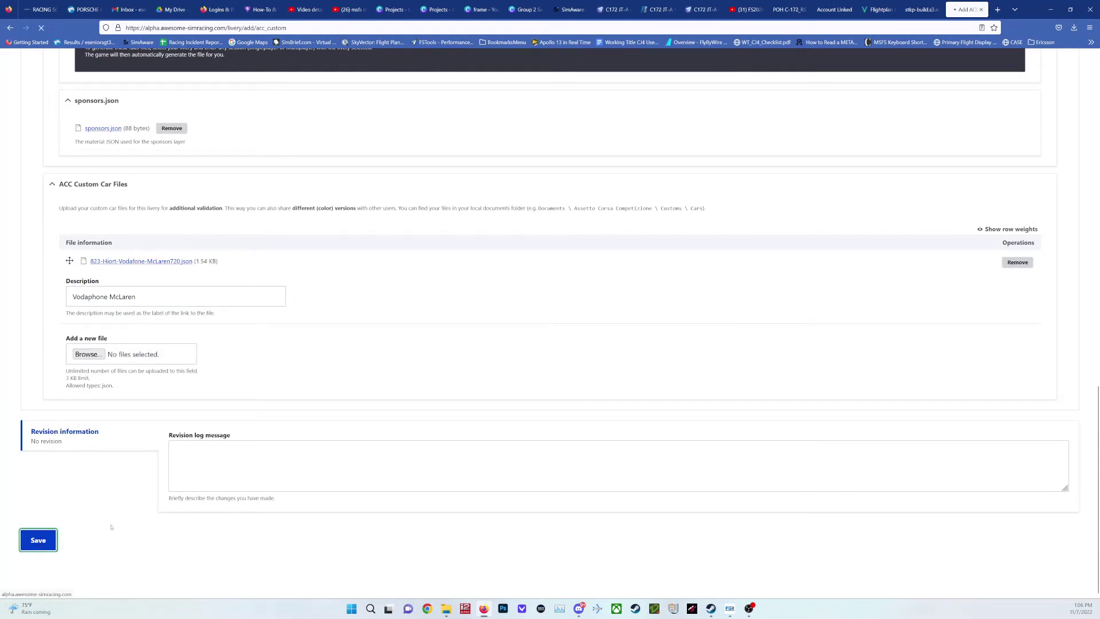
pyautogui.scroll(-1, 276, 428)
pyautogui.scroll(-3, 314, 388)
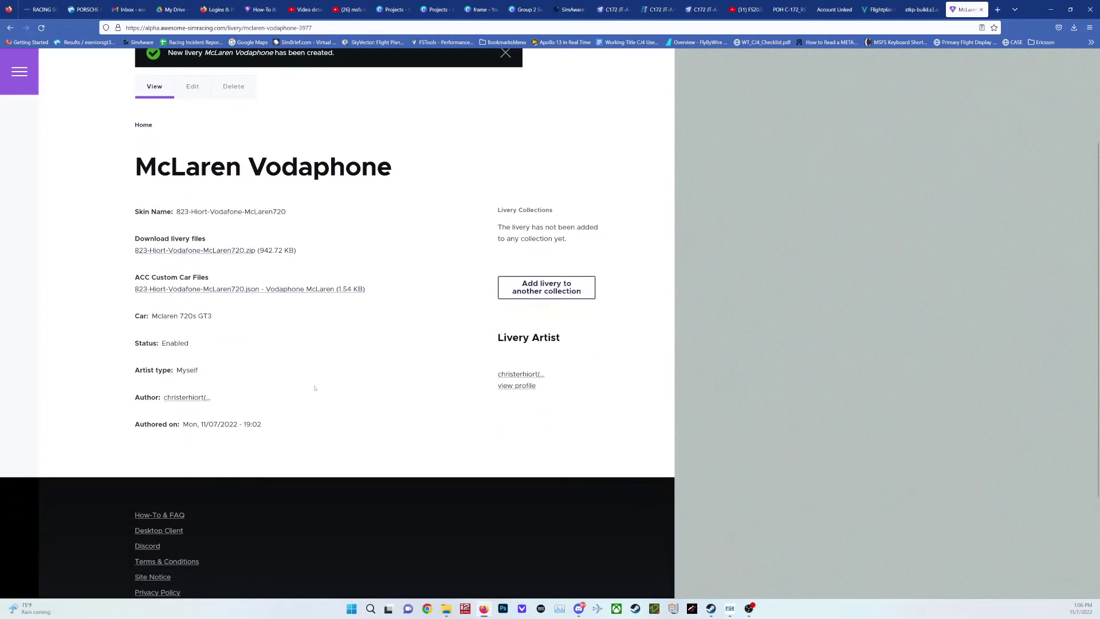
# Add the McLaren Vodaphone livery to the eSeniors Season5 community collection and save the collection item.
pyautogui.scroll(3, 398, 312)
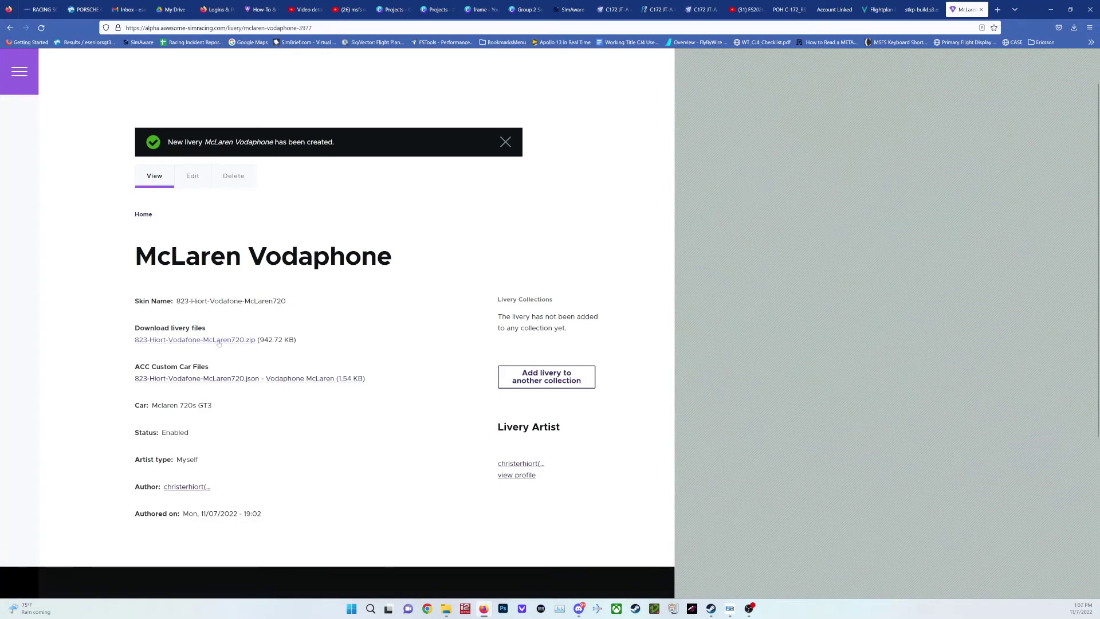
pyautogui.click(547, 373)
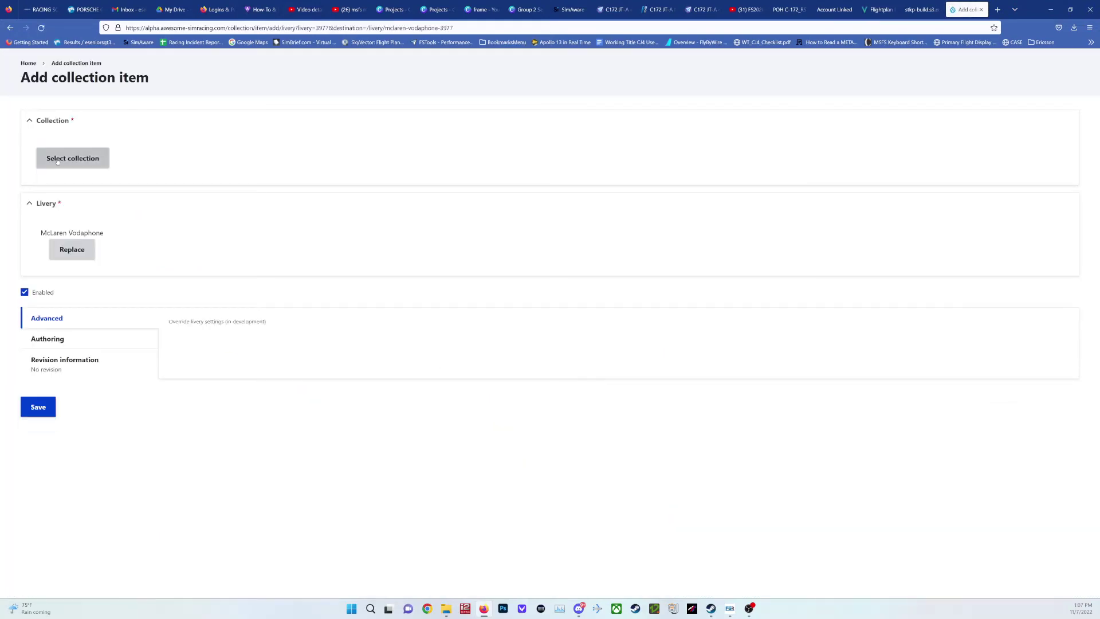
pyautogui.click(69, 161)
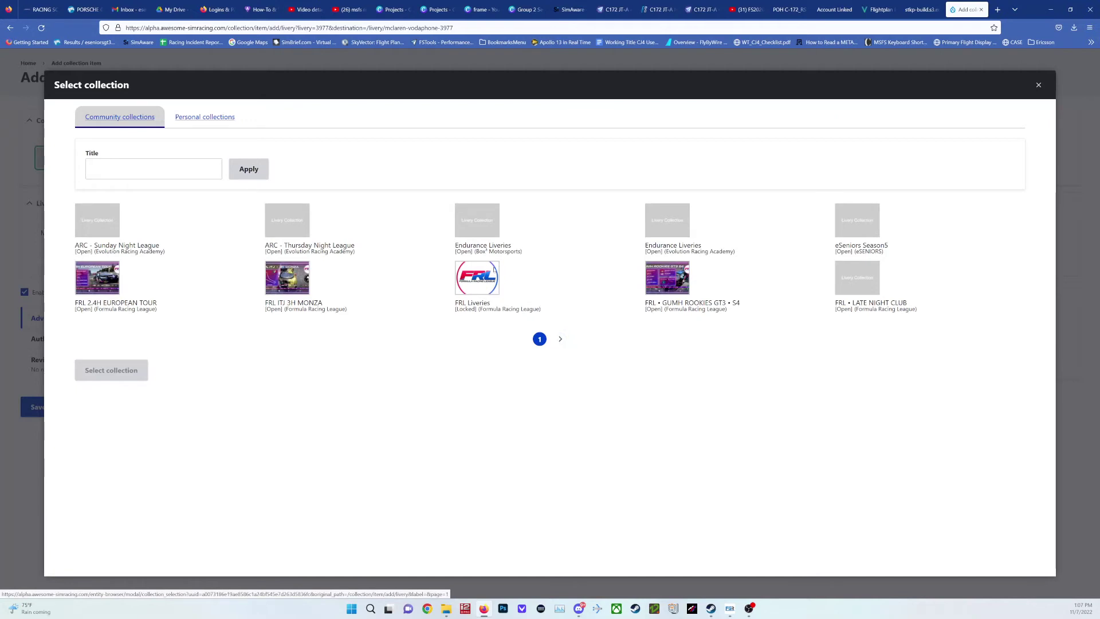
pyautogui.click(861, 230)
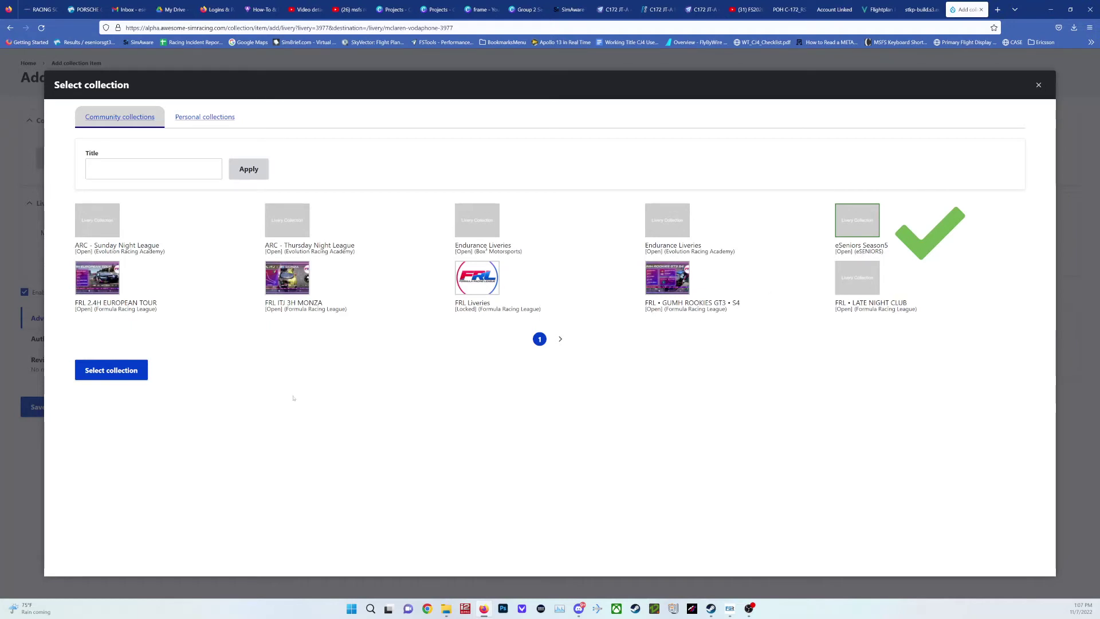
pyautogui.click(117, 373)
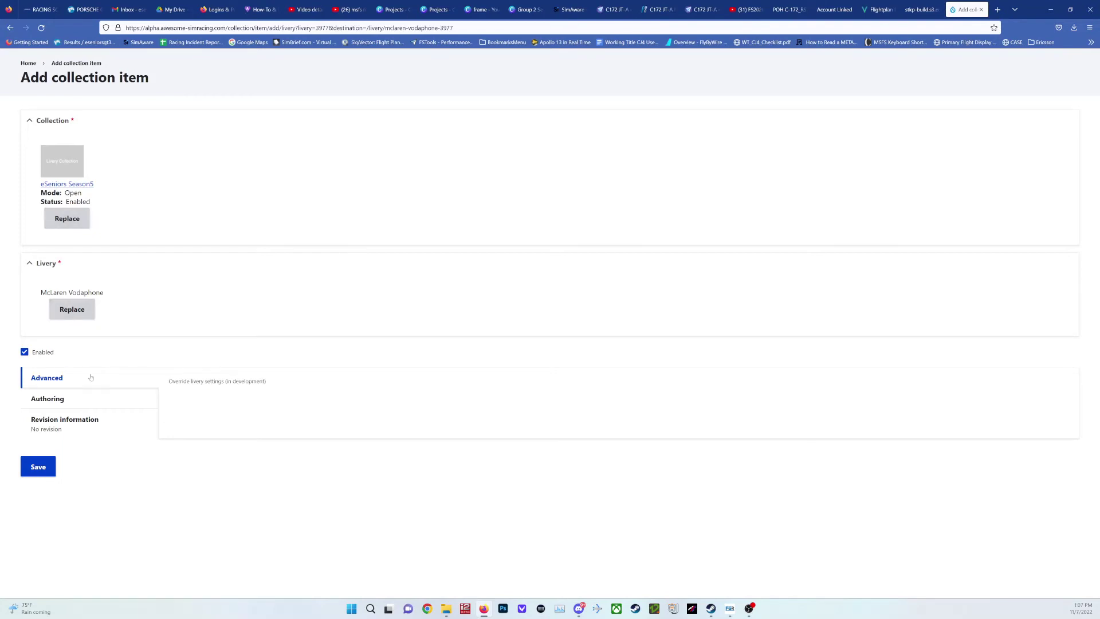
pyautogui.click(49, 466)
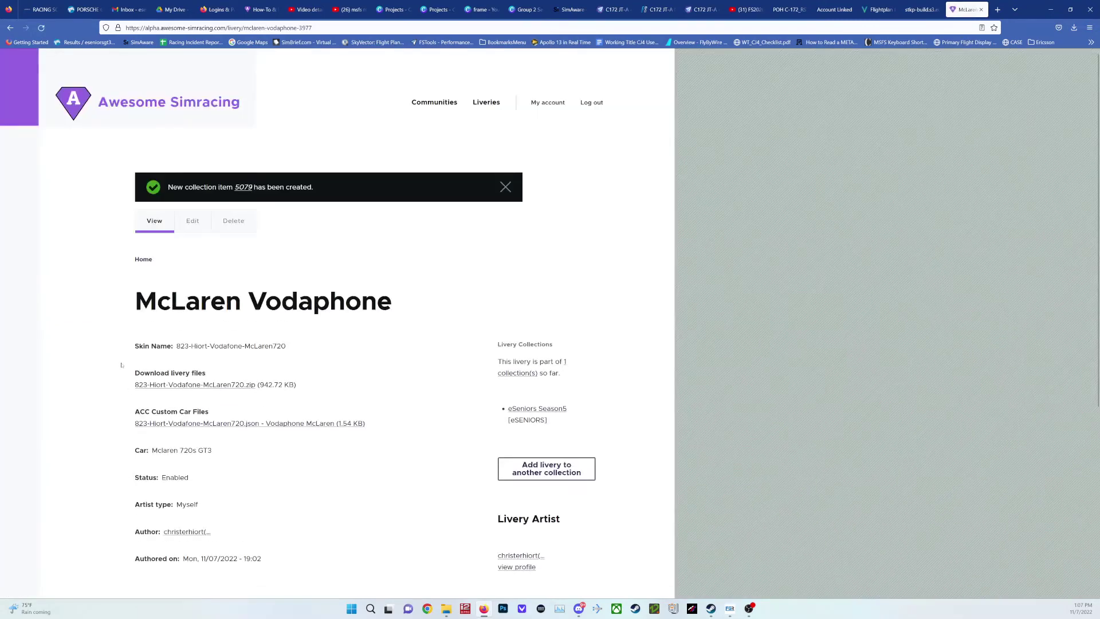
# Look over the account's own collections and open the eSENIORS community page from the list of joined communities.
pyautogui.scroll(-2, 122, 364)
pyautogui.scroll(2, 128, 162)
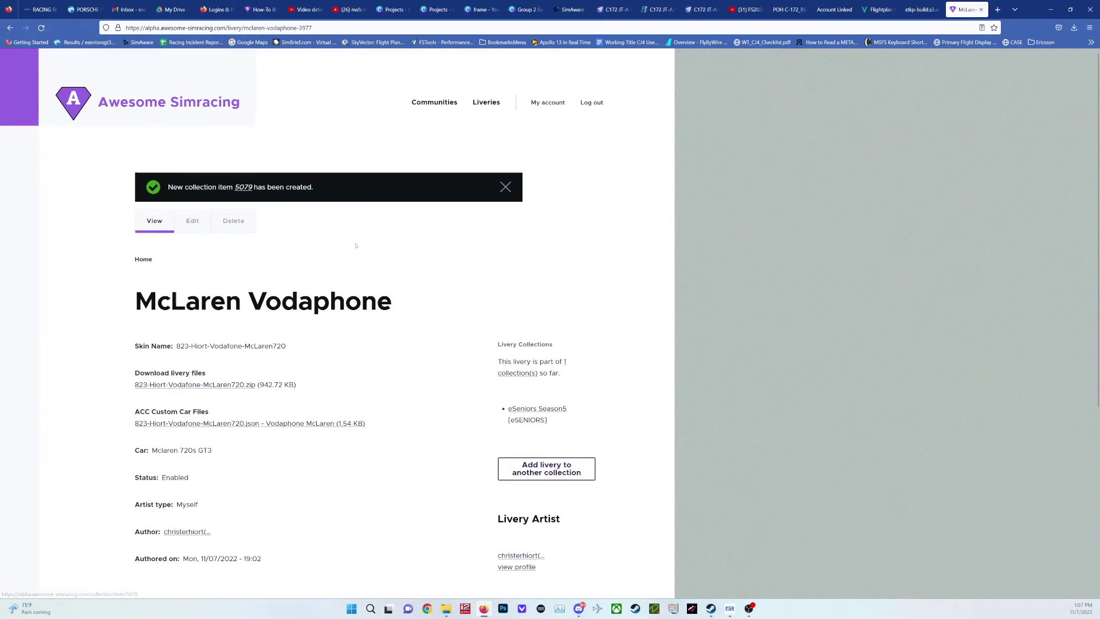
pyautogui.scroll(3, 355, 245)
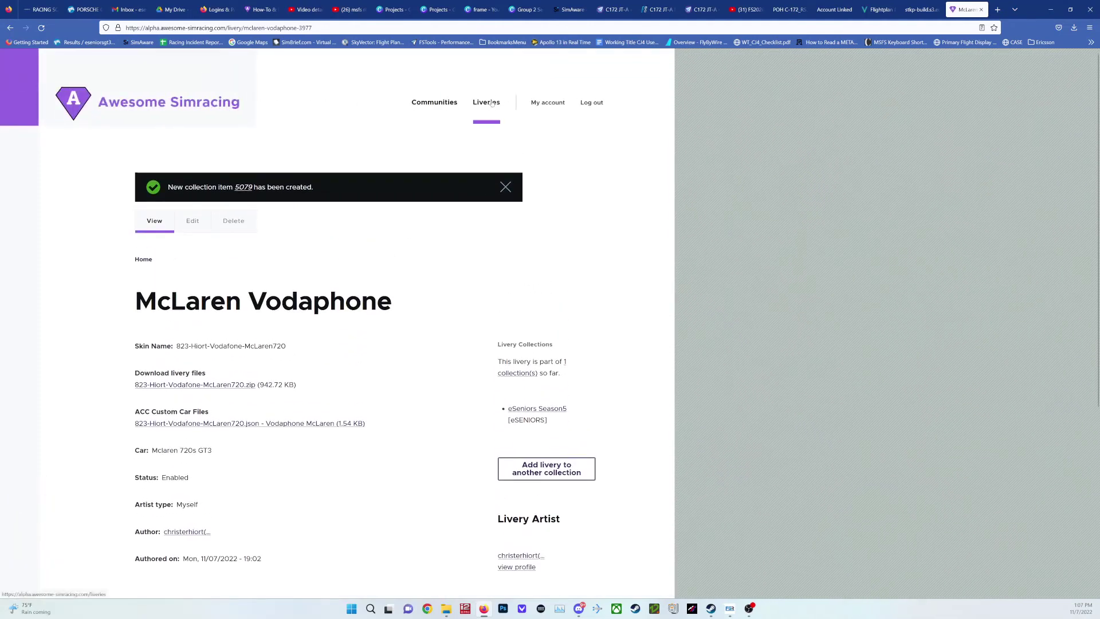
pyautogui.click(553, 104)
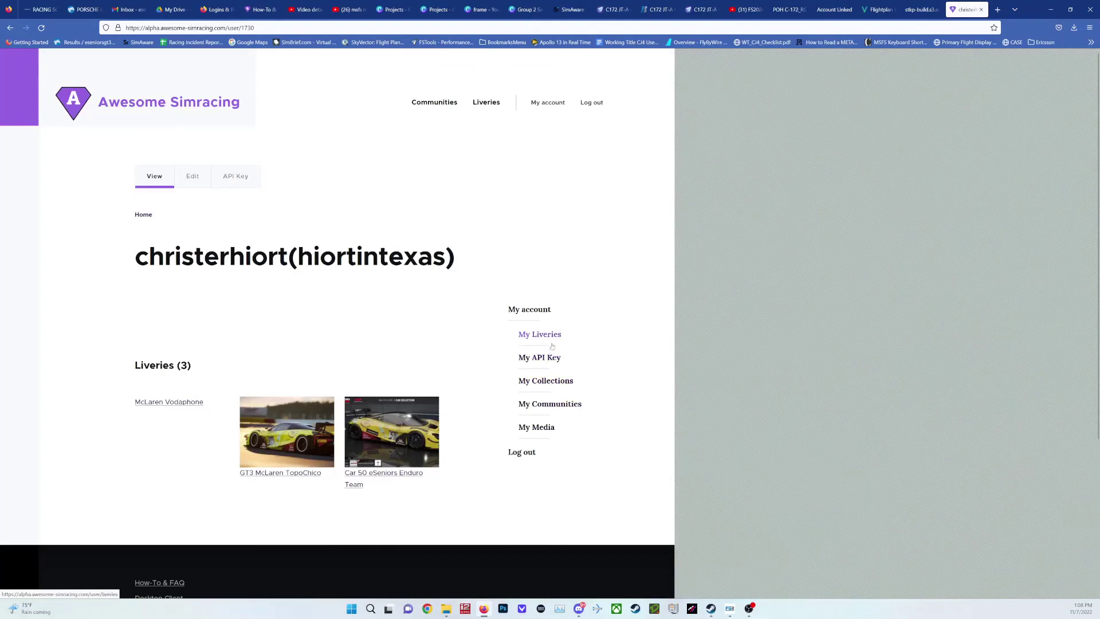
pyautogui.click(550, 381)
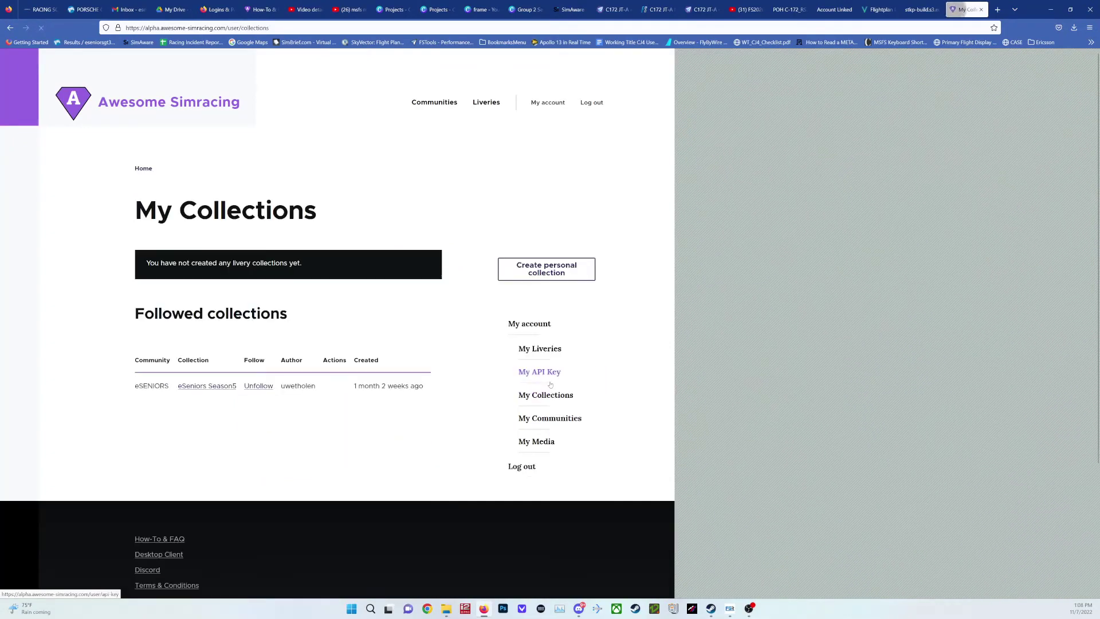
pyautogui.click(11, 30)
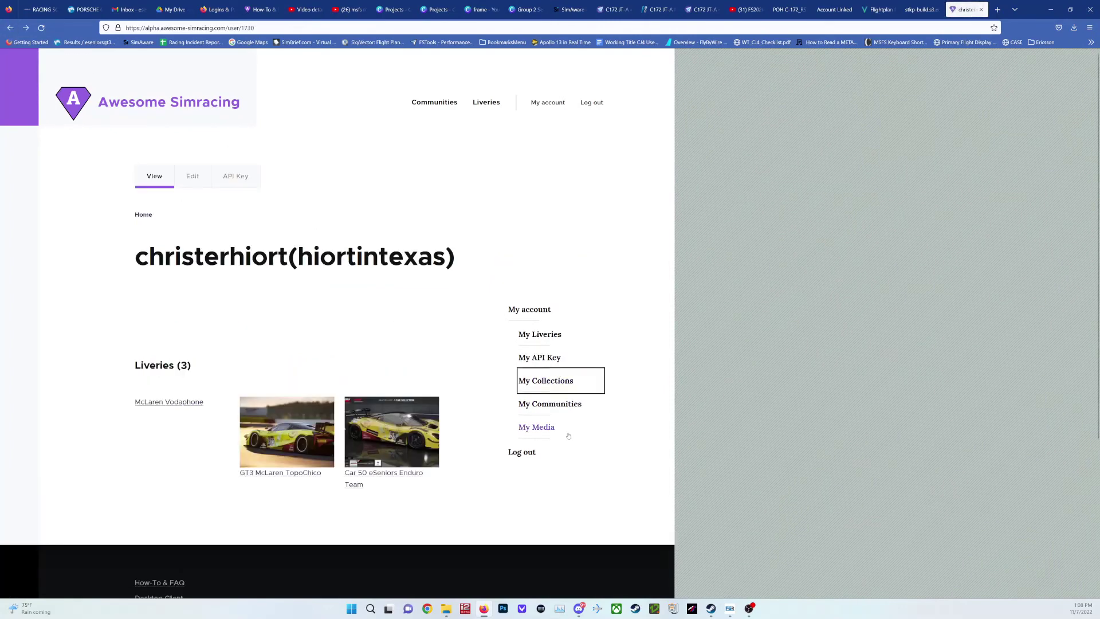
pyautogui.click(559, 408)
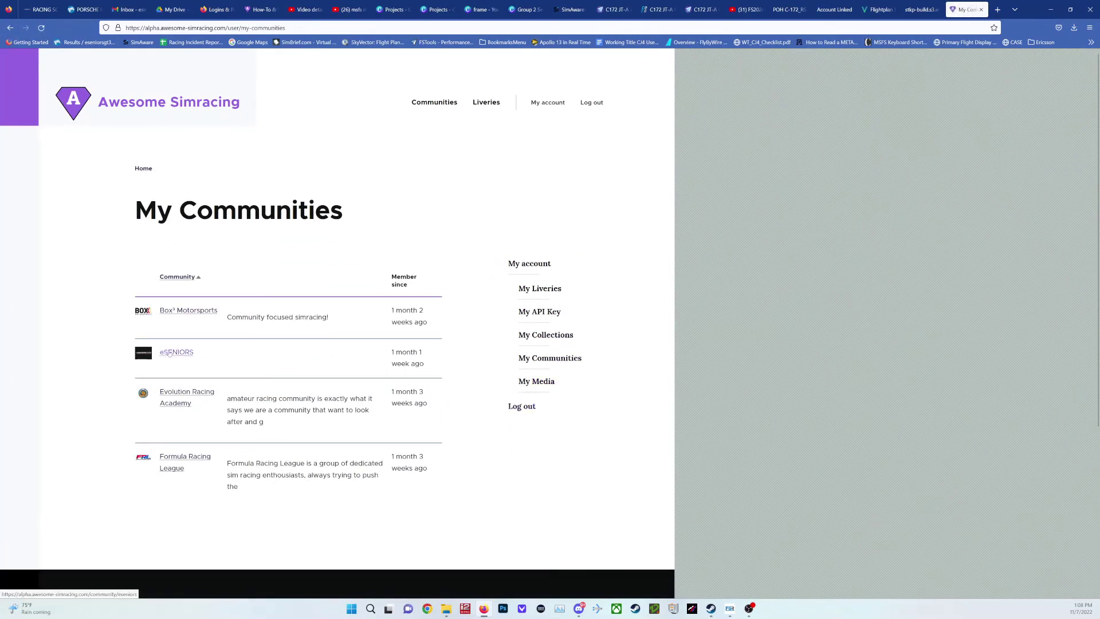
pyautogui.click(170, 352)
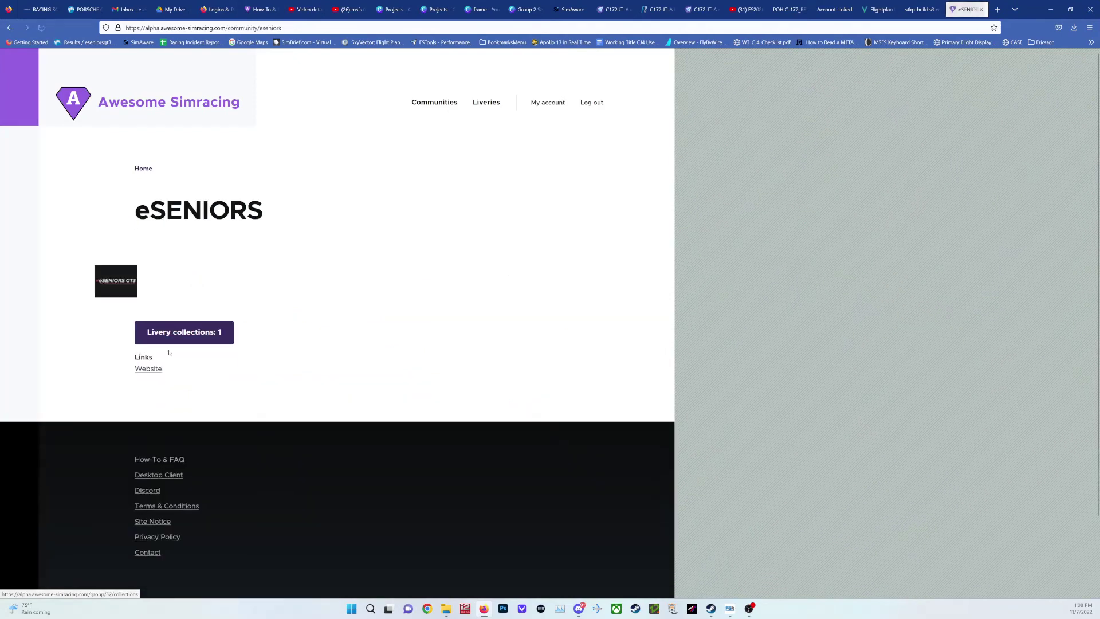
# Open the eSENIORS community's eSeniors Season5 livery collection and look through the liveries it holds.
pyautogui.click(185, 338)
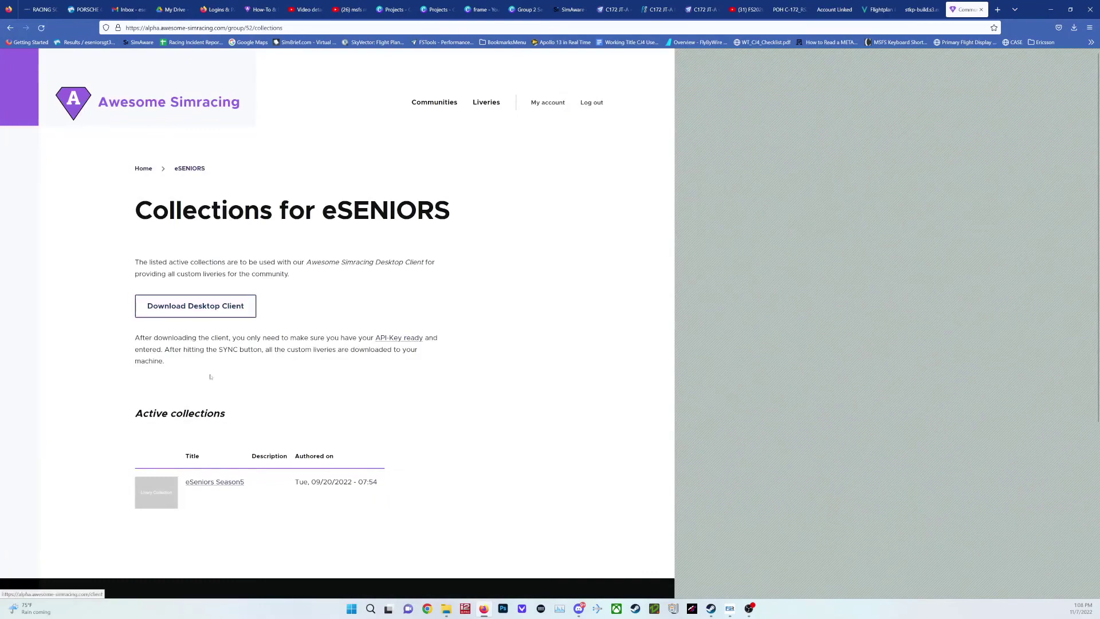
pyautogui.scroll(-3, 228, 401)
pyautogui.click(223, 348)
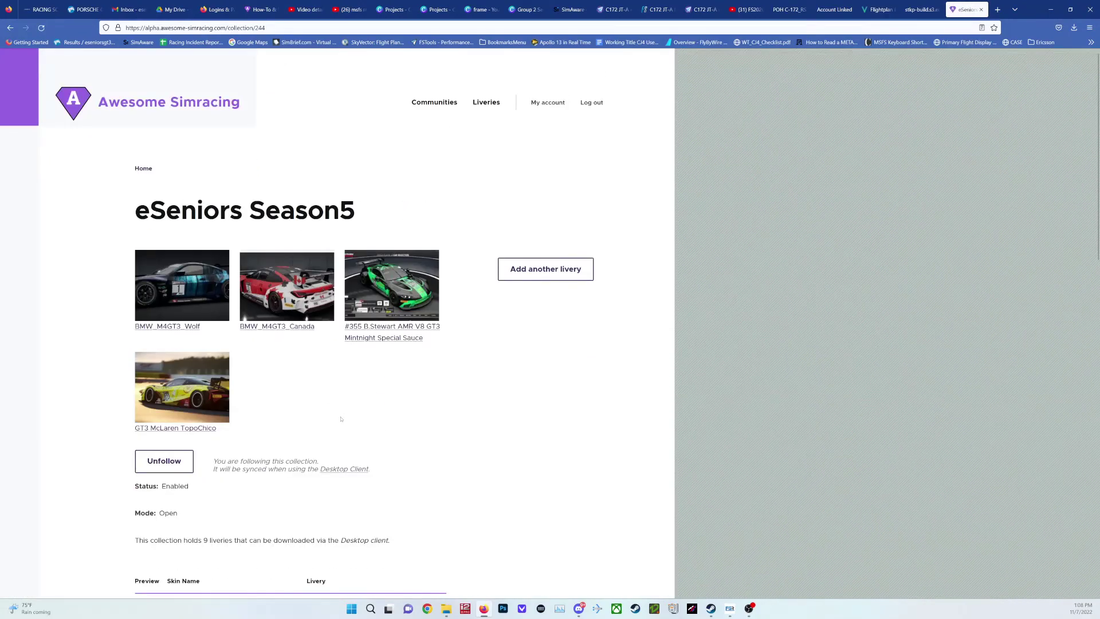
pyautogui.scroll(-2, 440, 405)
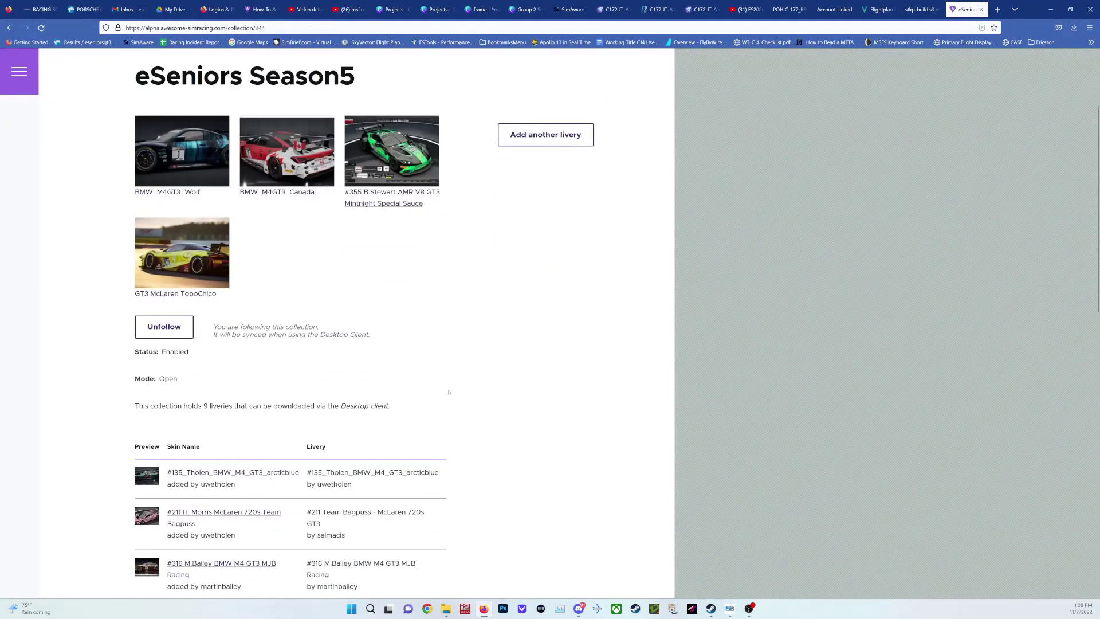
pyautogui.scroll(-5, 449, 392)
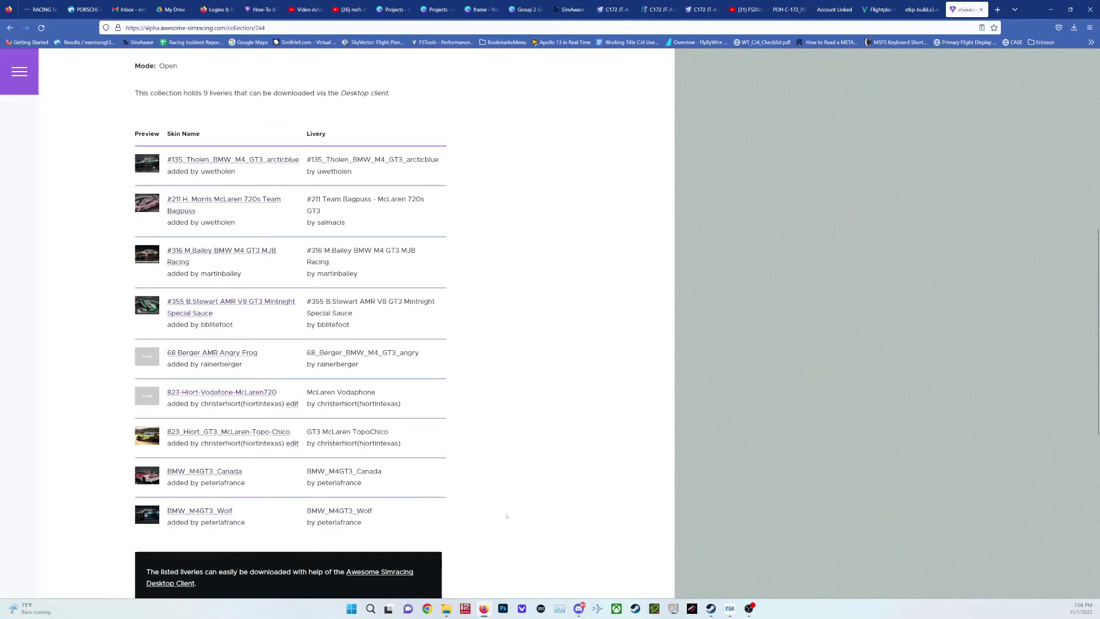
# Search the computer for the awesome-simracing folder and open it in File Explorer.
pyautogui.moveTo(448, 608)
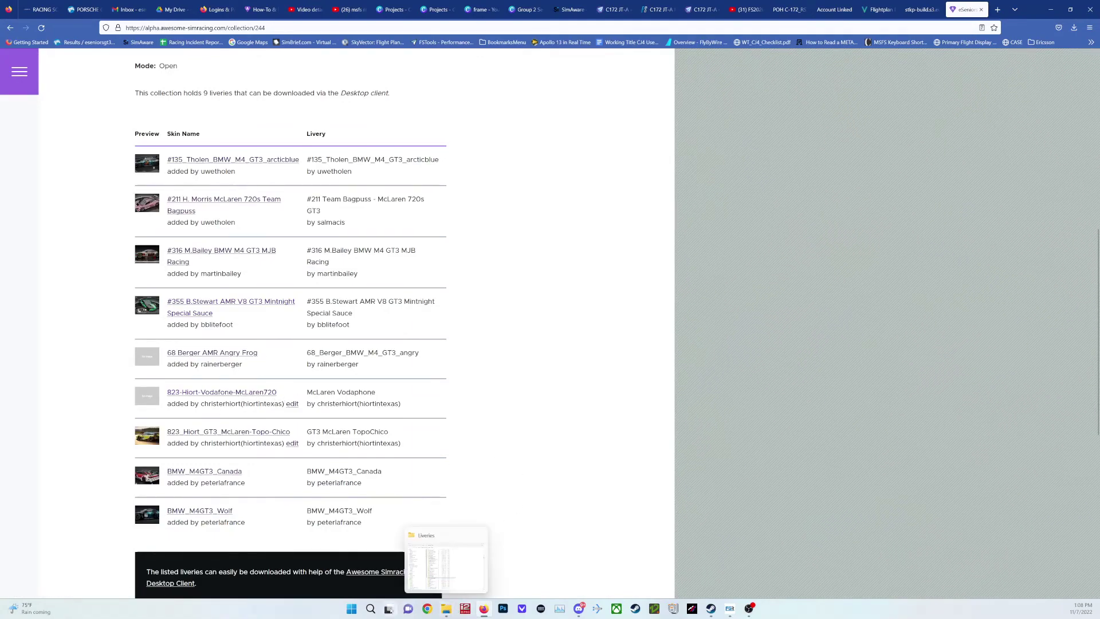
pyautogui.click(370, 609)
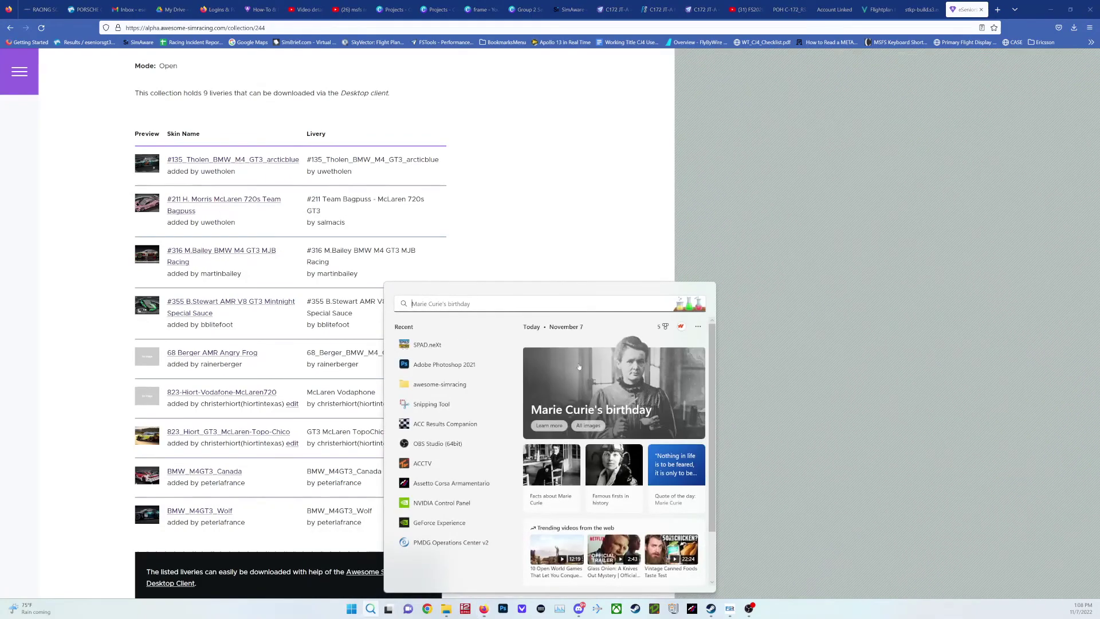
pyautogui.write('awese')
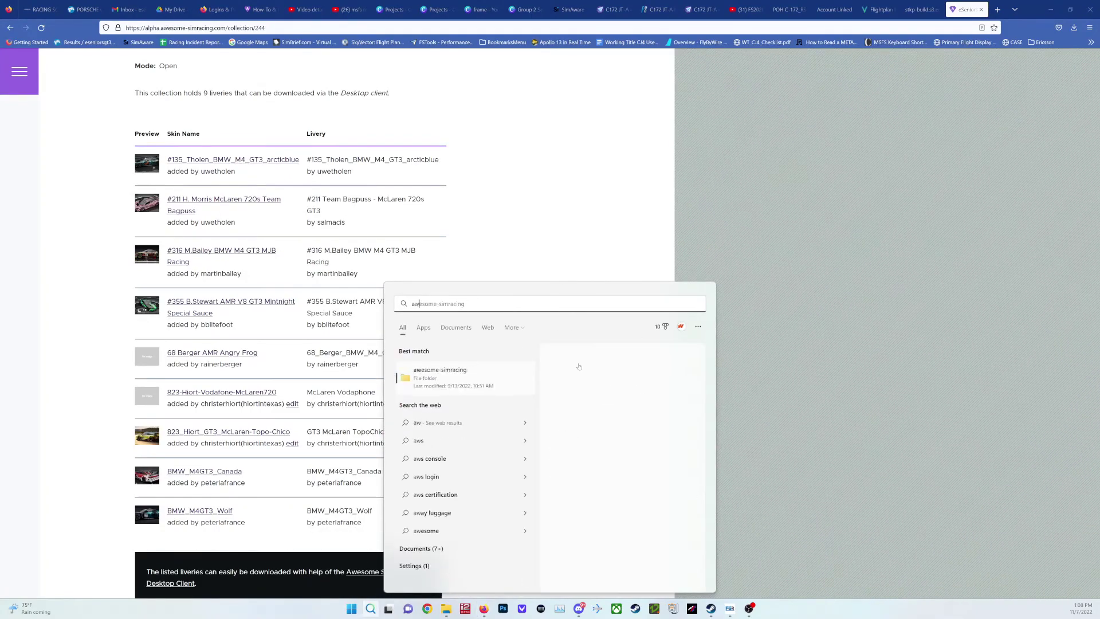
pyautogui.write('om')
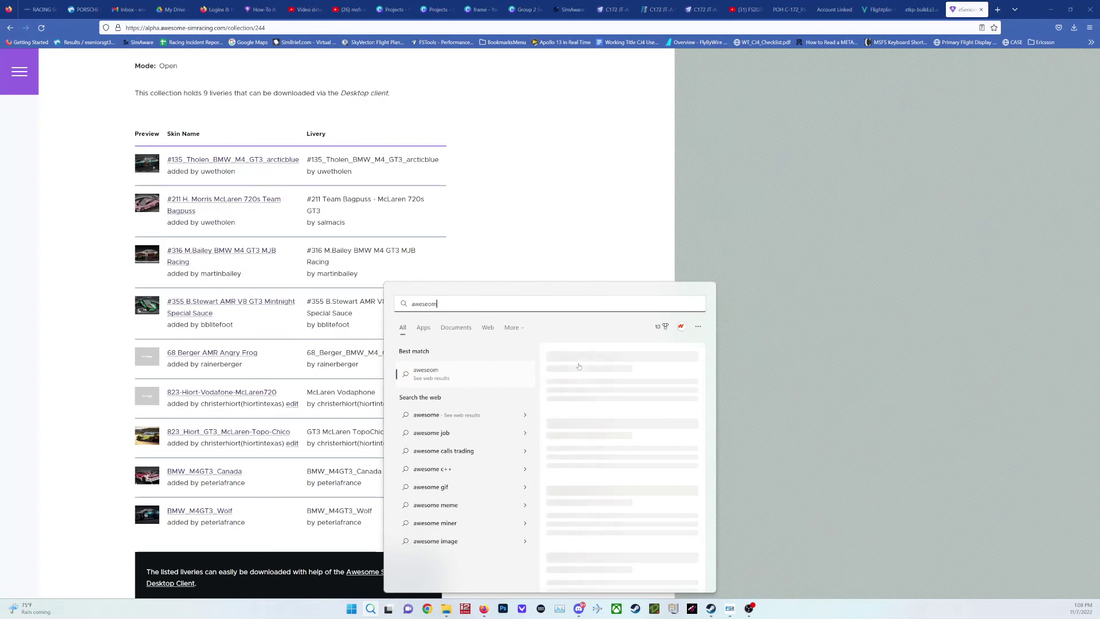
pyautogui.press('BackSpace')
pyautogui.press('BackSpace')
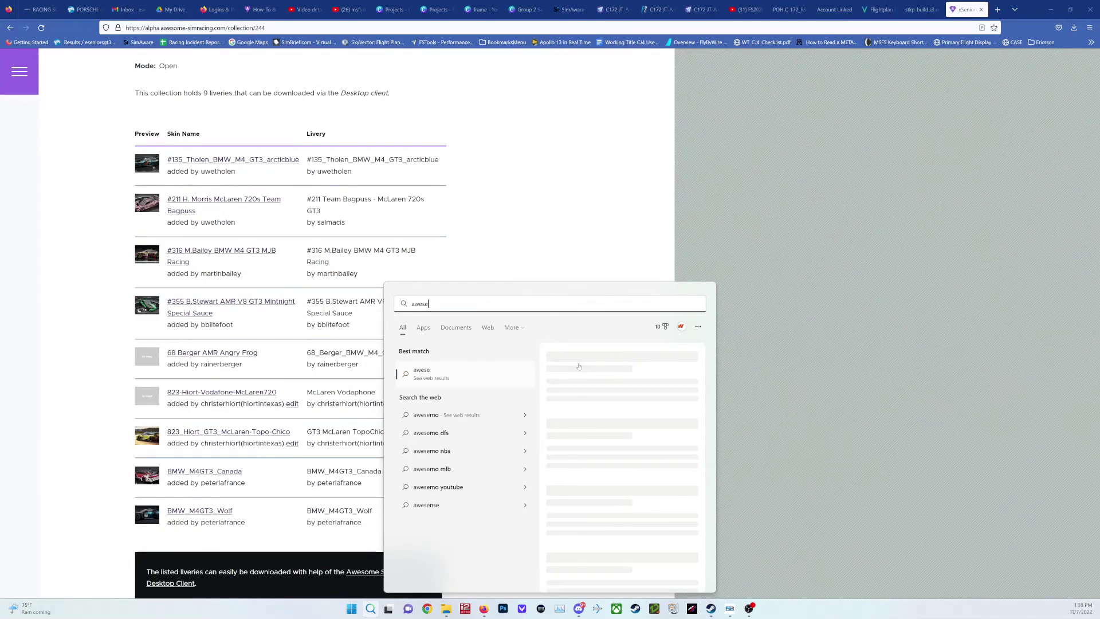
pyautogui.write('ome-simracing')
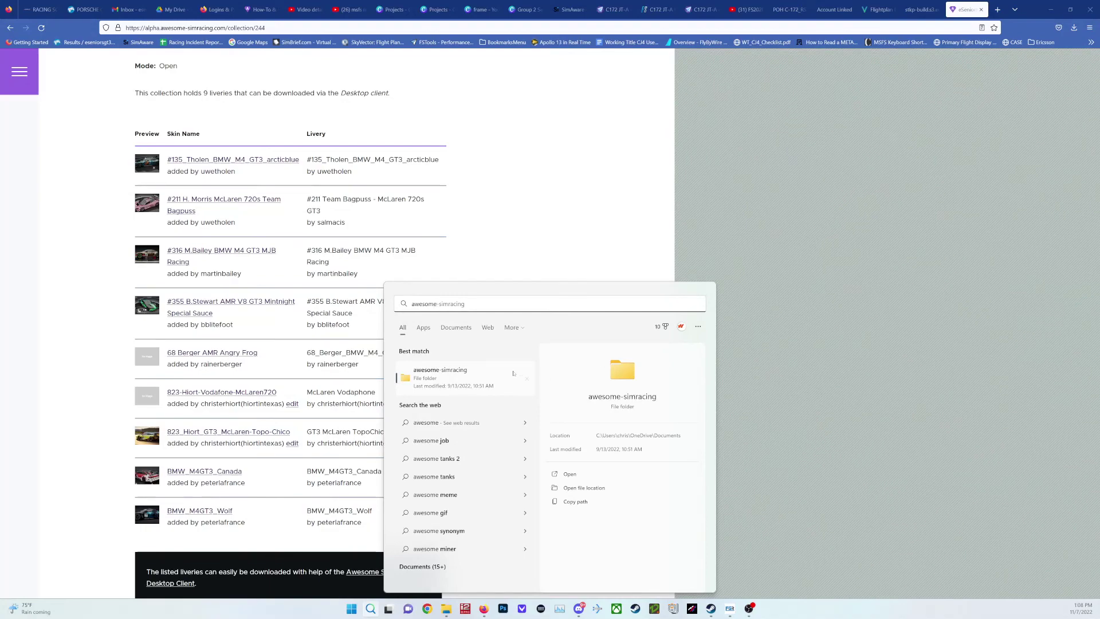
pyautogui.click(435, 374)
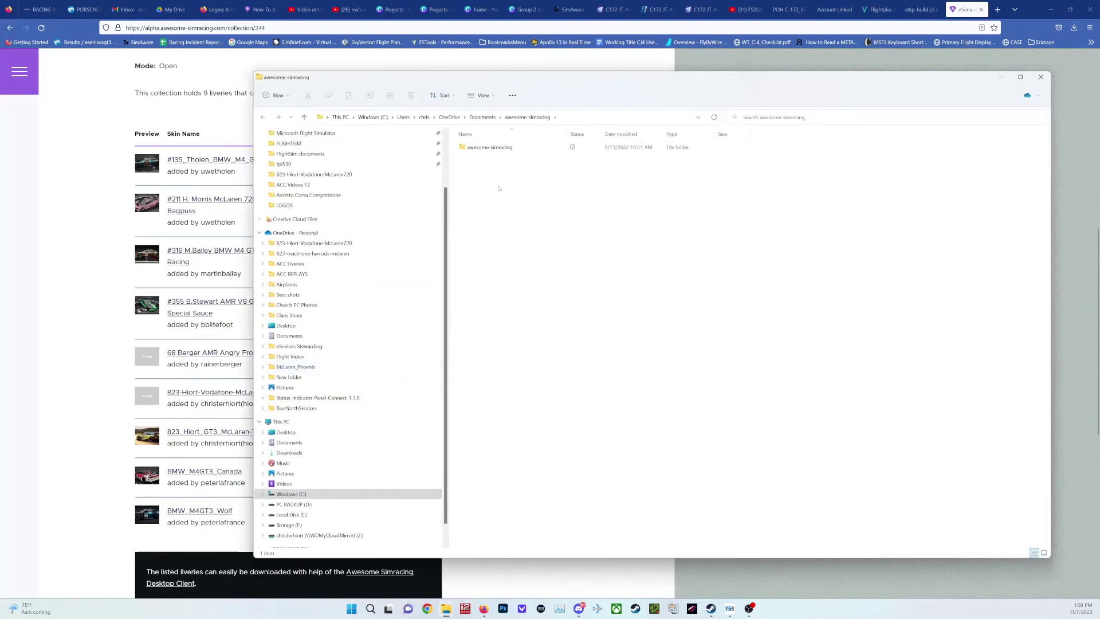
# Launch the awesome-simracing application from the inner awesome-simracing folder, reposition the client window, and minimize the folder window.
pyautogui.doubleClick(484, 148)
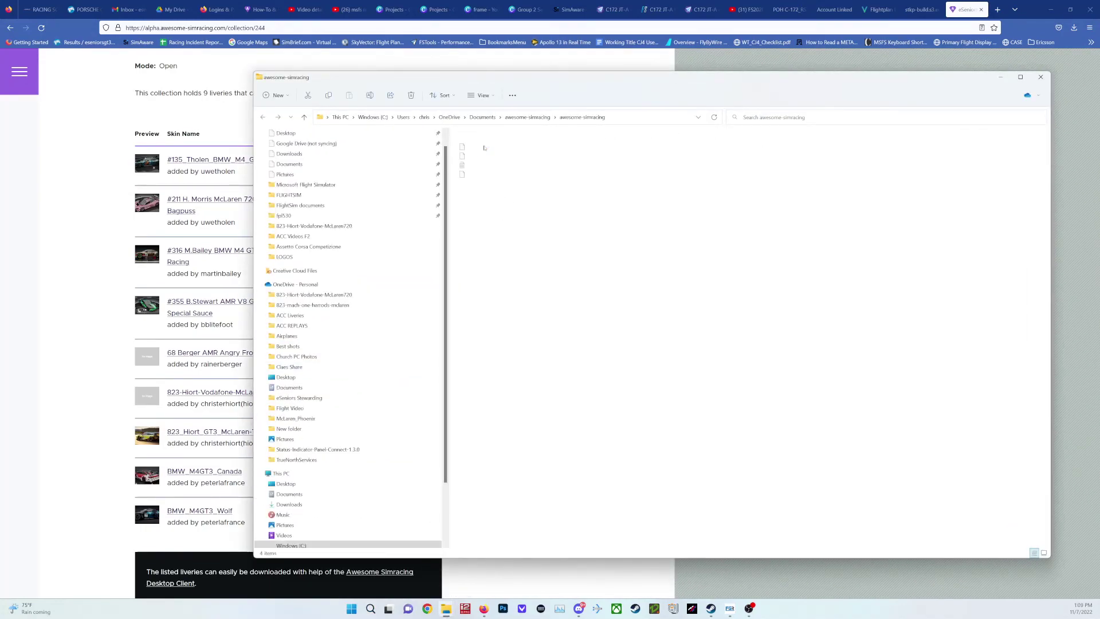
pyautogui.click(483, 149)
pyautogui.doubleClick(483, 149)
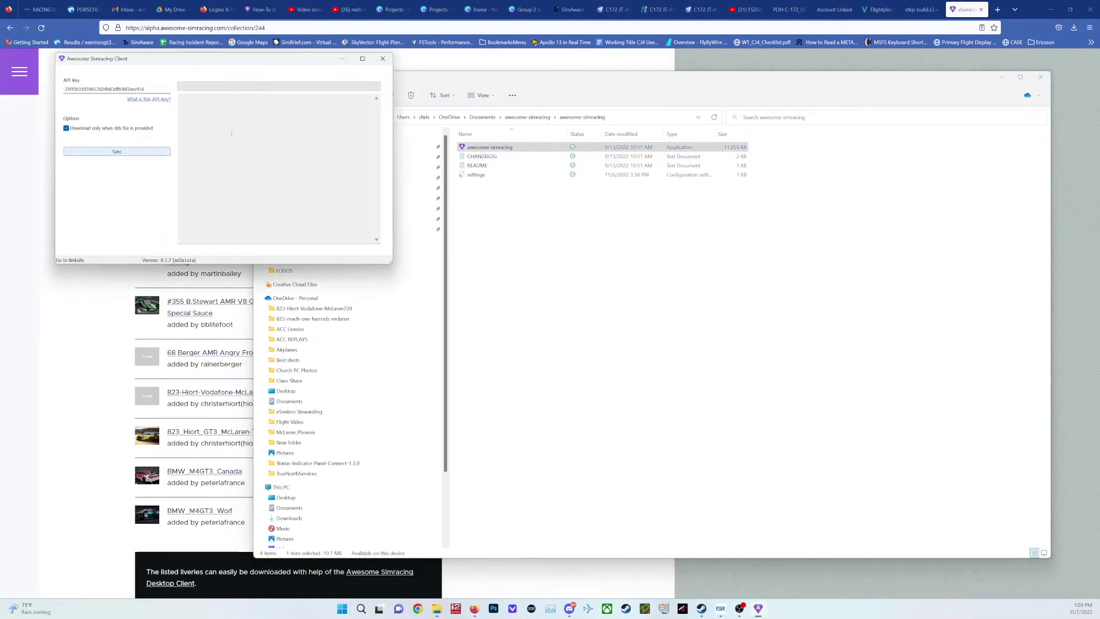
pyautogui.moveTo(169, 59); pyautogui.dragTo(735, 290)
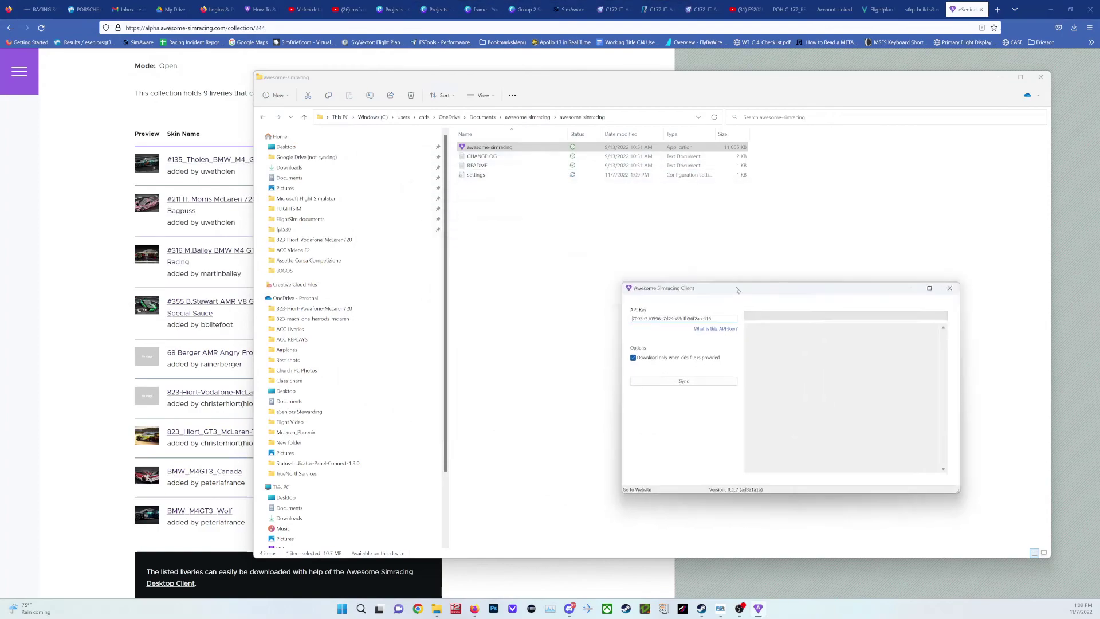
pyautogui.click(1000, 76)
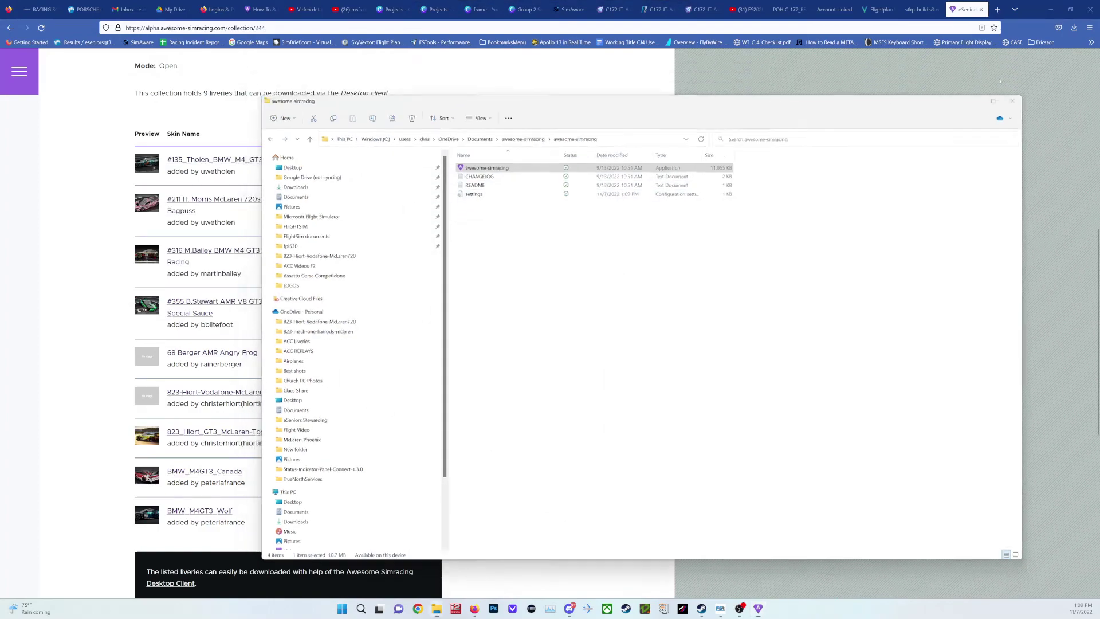